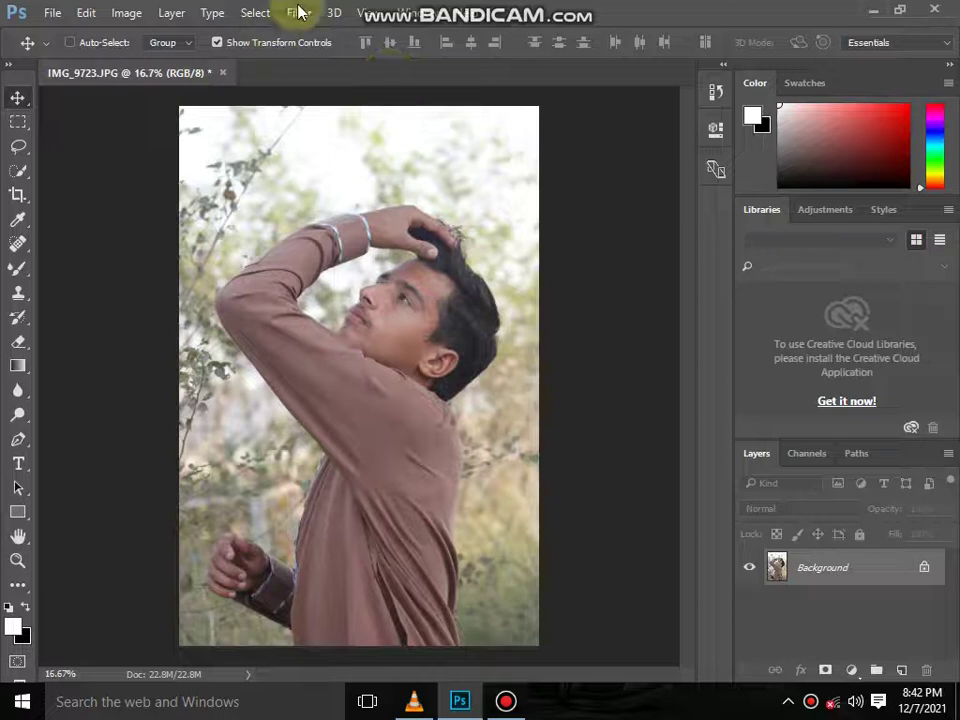
Step: Open the Camera Raw Filter and set Highlights -100, Shadows +18, Whites -23
click(327, 122)
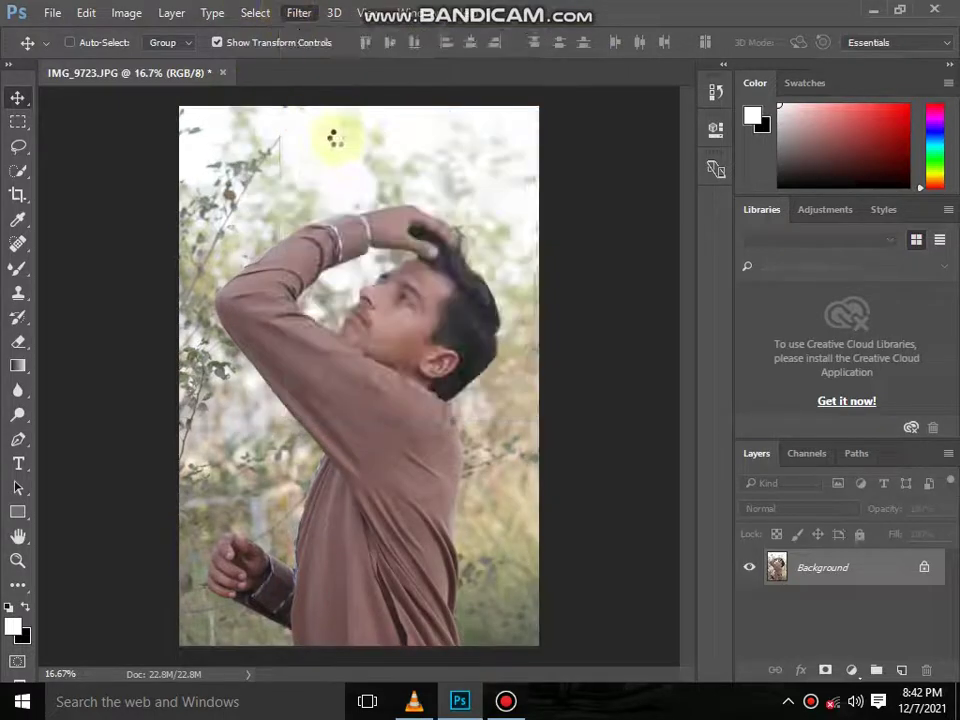
drag(816, 446, 664, 444)
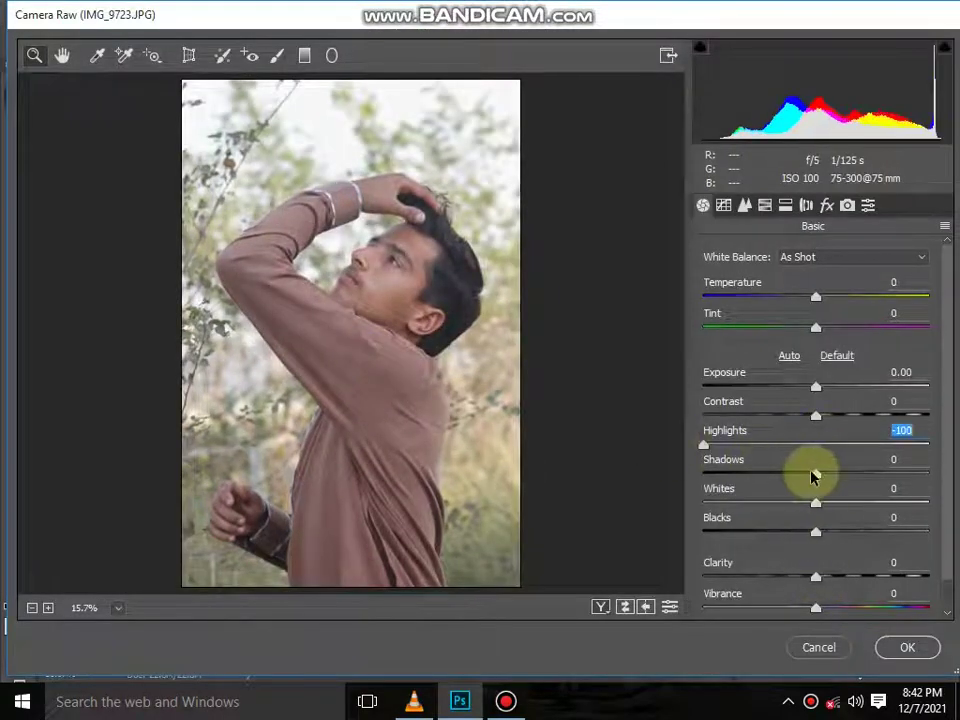
mouse_move(818, 475)
mouse_down()
mouse_move(840, 475)
mouse_move(798, 503)
mouse_up()
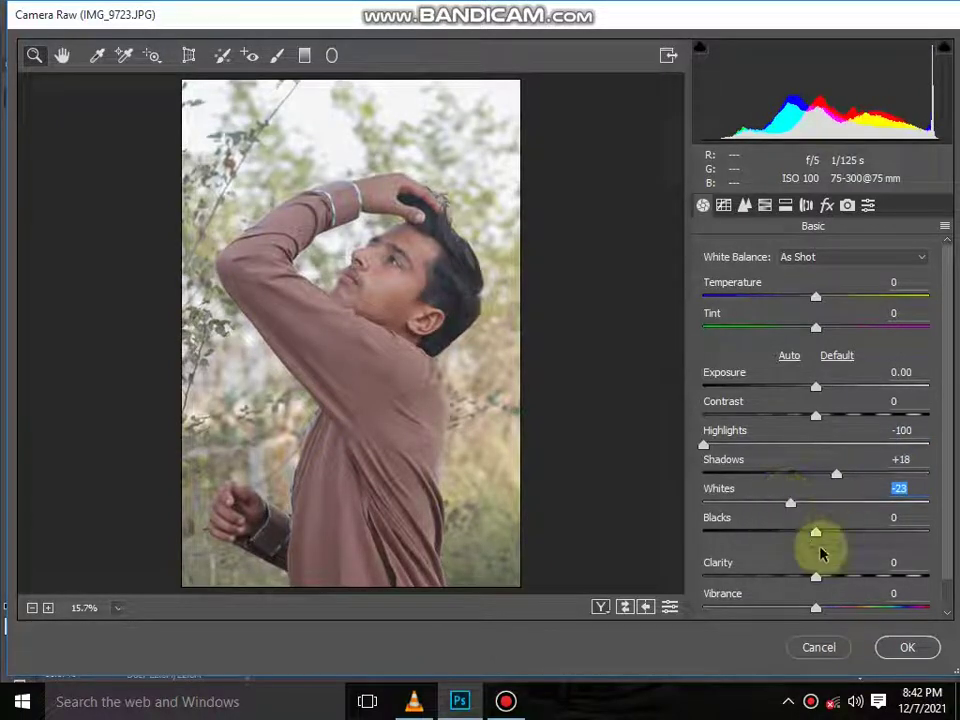
Step: Set Blacks +9, Contrast -8 and Clarity +19 in Camera Raw's Basic panel
drag(816, 415, 800, 418)
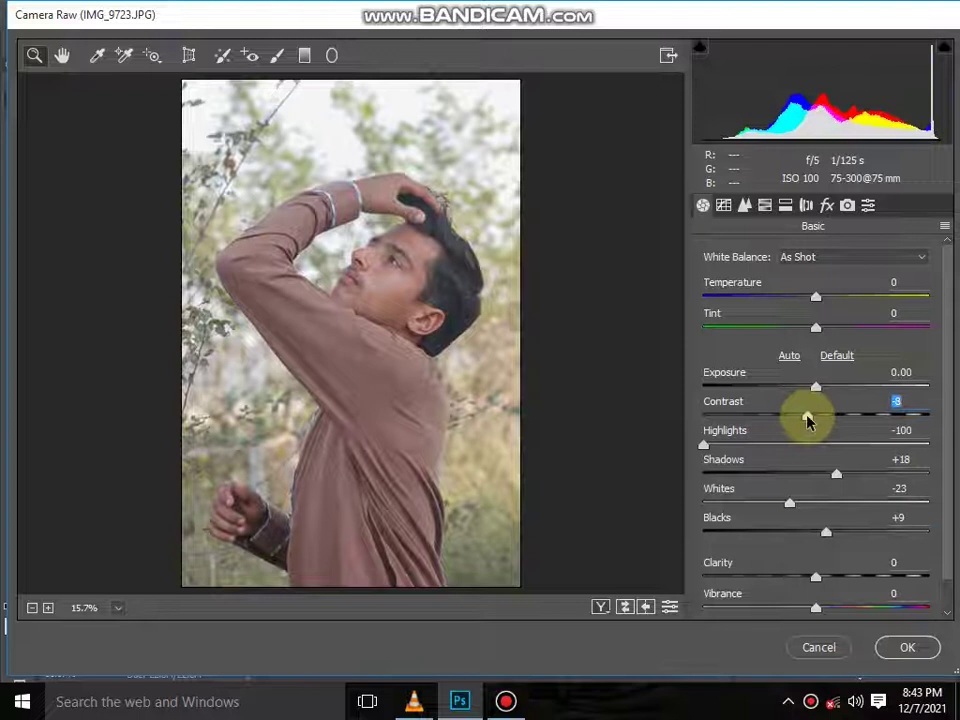
drag(816, 577, 840, 575)
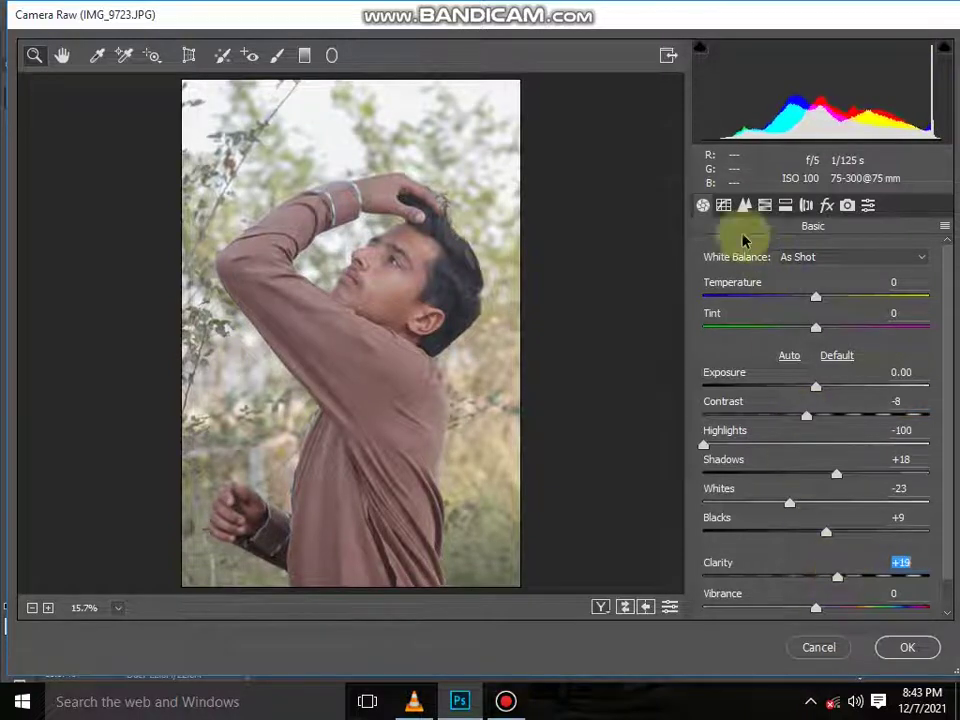
click(726, 206)
click(765, 206)
Step: Set HSL saturation to -100 for Yellows, Greens, Aquas, Blues, Purples and Magentas
drag(821, 413, 761, 414)
drag(821, 446, 700, 467)
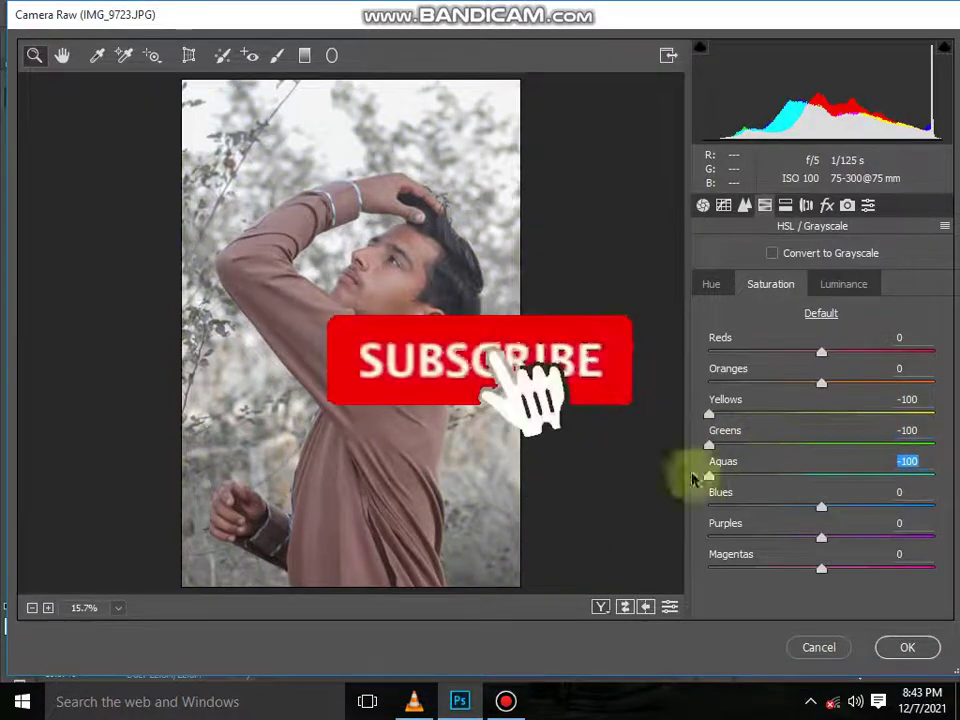
drag(821, 508, 681, 501)
drag(821, 538, 705, 540)
drag(821, 568, 705, 568)
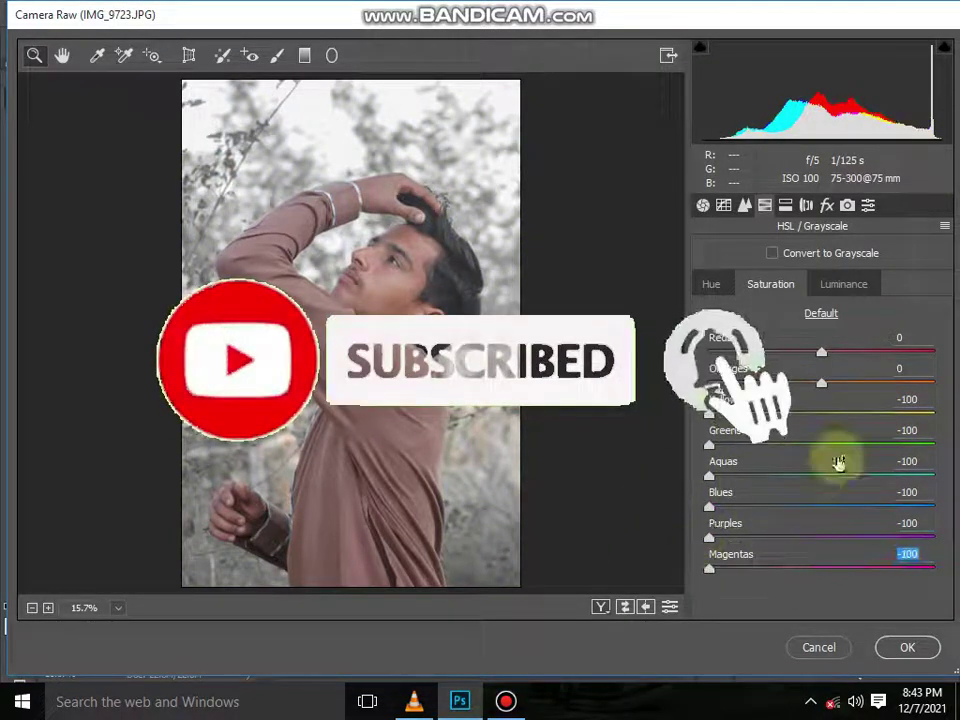
Step: Lower Yellows luminance to -32, apply the grade, and reopen the Camera Raw Filter
click(843, 284)
drag(821, 413, 786, 415)
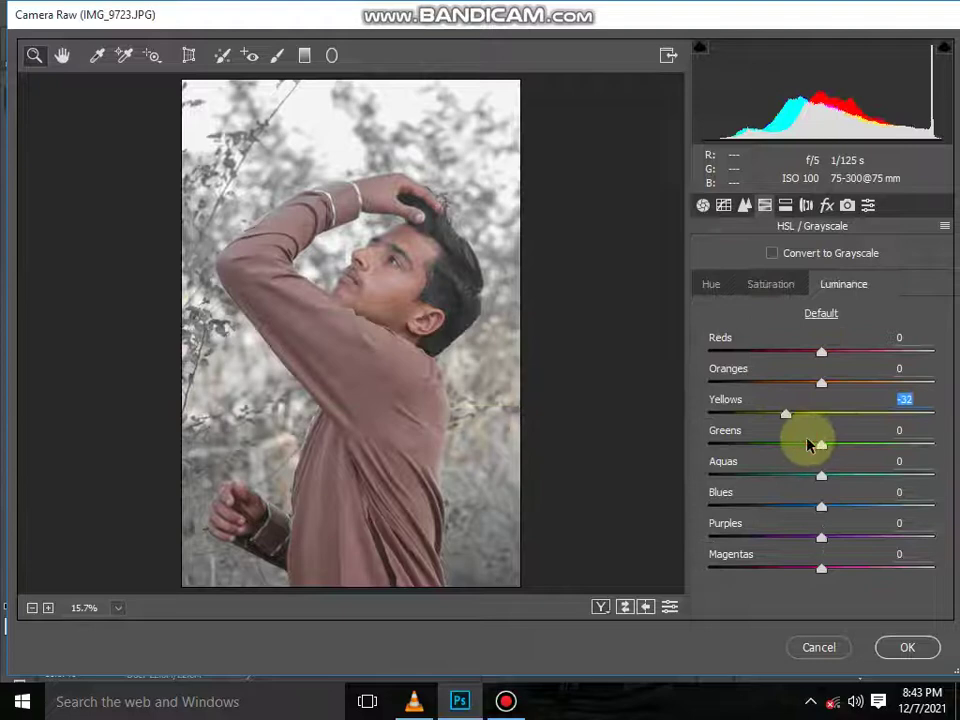
click(900, 647)
click(299, 12)
click(362, 122)
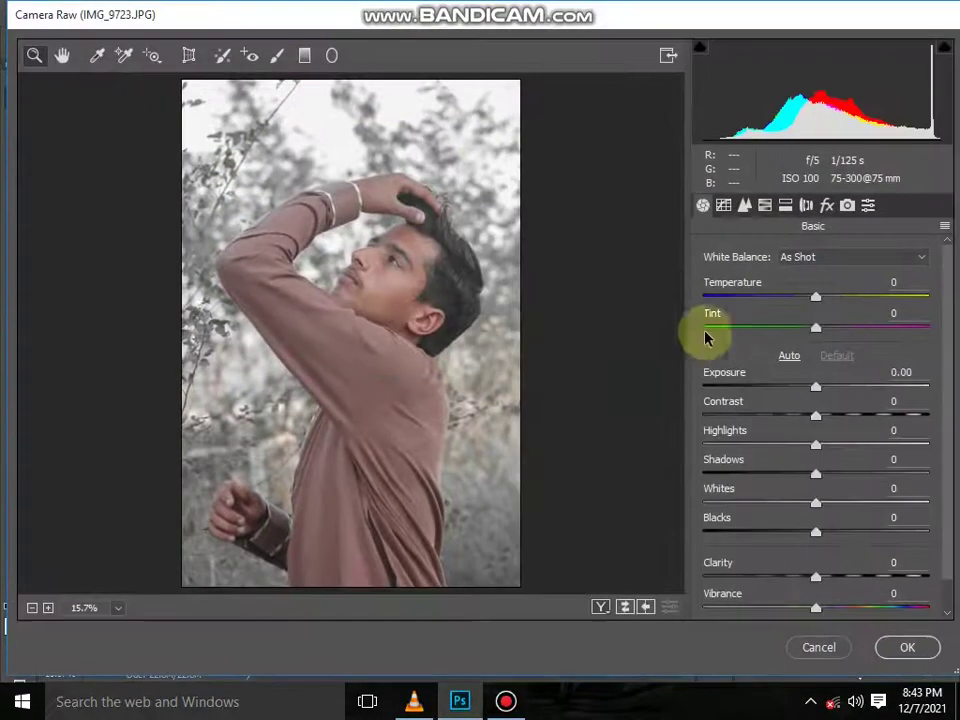
Step: Set Temperature -7, Clarity +18, Vibrance +9, Contrast +4, and parametric curve Lights -16
drag(814, 297, 806, 298)
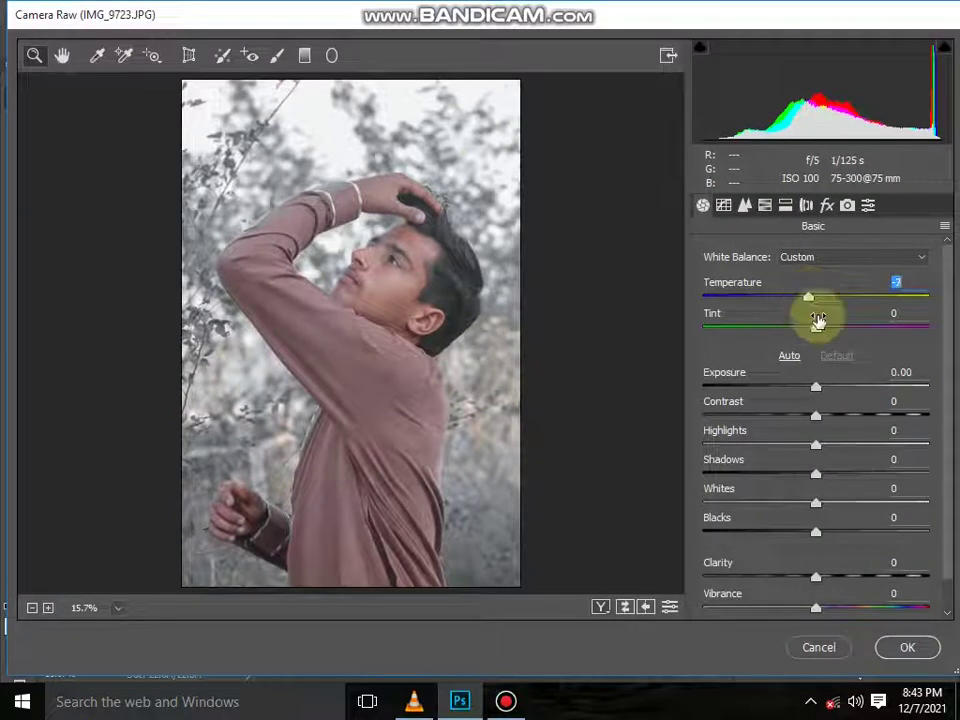
mouse_move(816, 577)
mouse_down()
mouse_move(830, 580)
mouse_move(826, 607)
mouse_up()
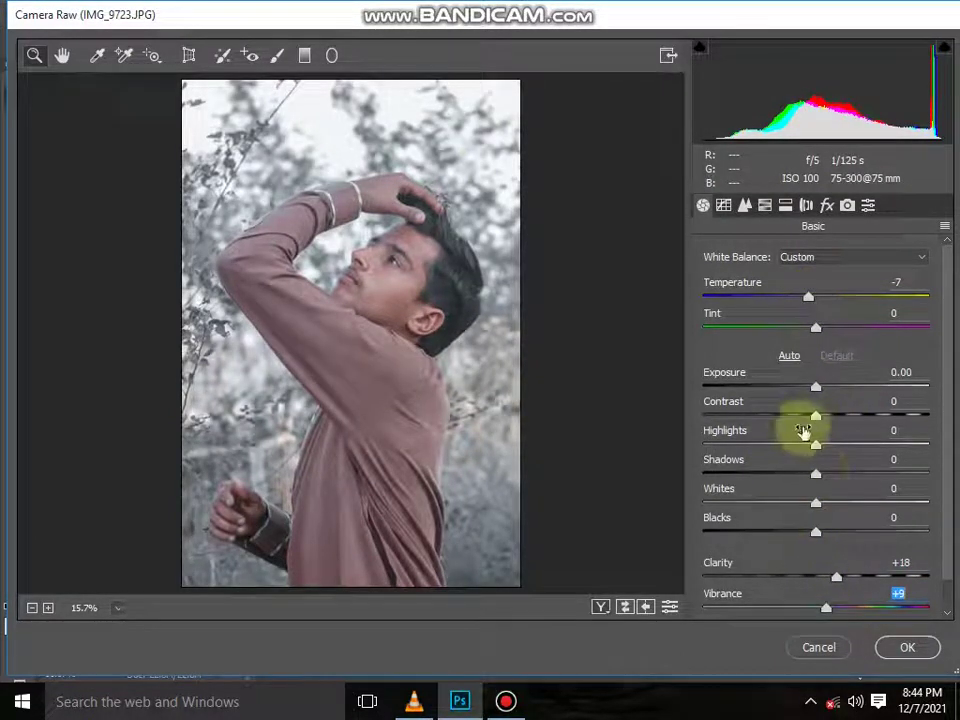
drag(818, 416, 826, 420)
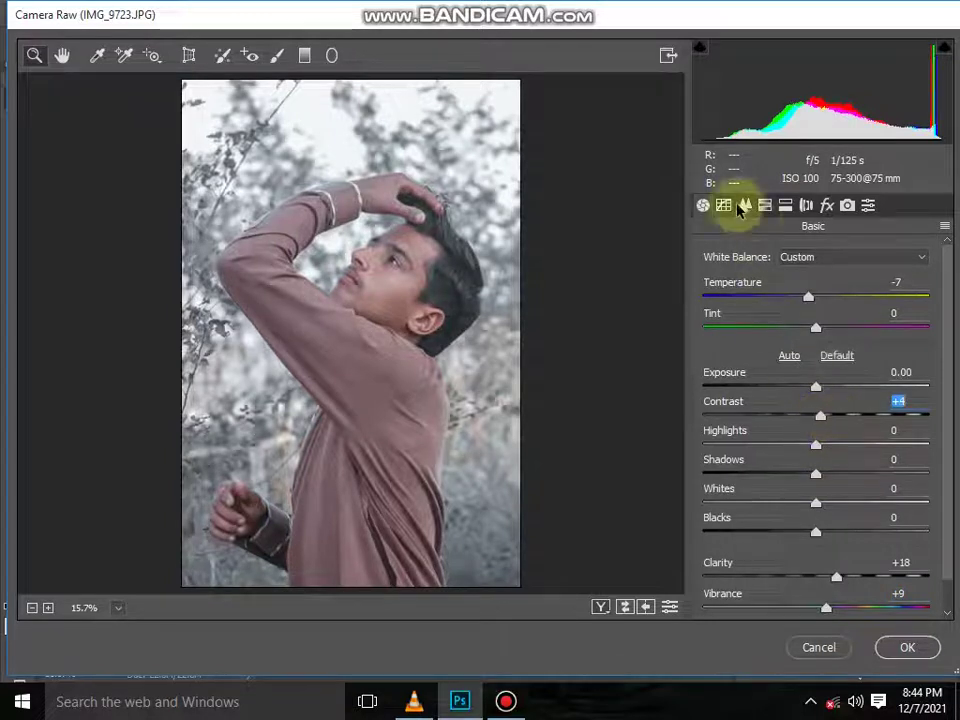
click(723, 205)
mouse_move(816, 588)
mouse_down()
mouse_move(797, 586)
mouse_move(806, 615)
mouse_up()
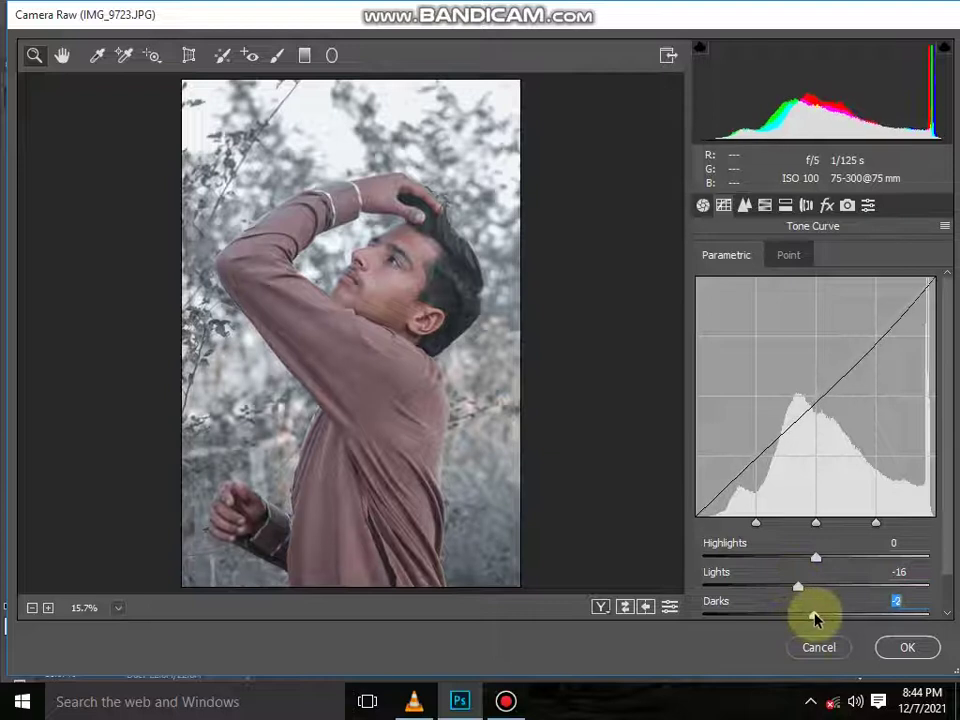
click(744, 205)
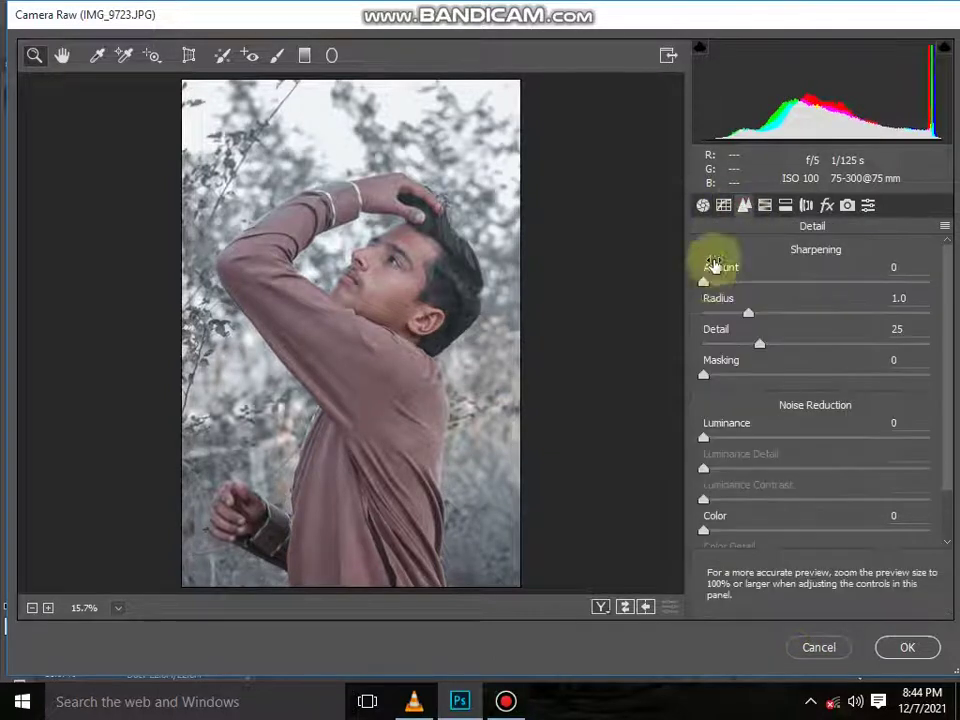
Step: Desaturate Yellows to -95 and brighten Oranges luminance to +56 and Reds luminance
click(765, 205)
click(752, 288)
drag(821, 413, 716, 413)
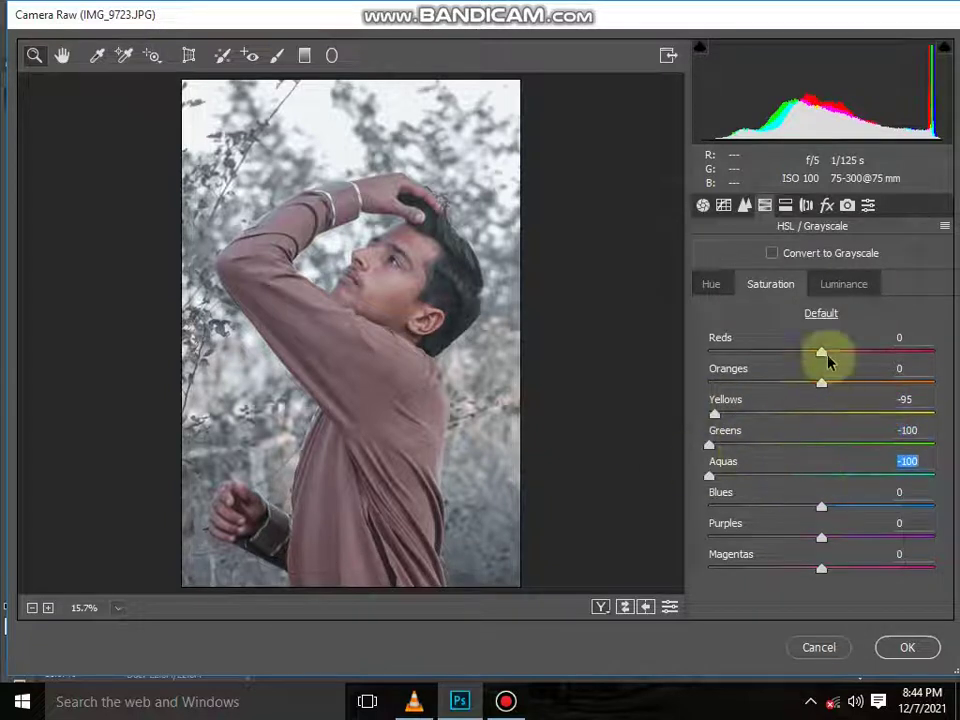
click(843, 284)
drag(884, 387, 871, 380)
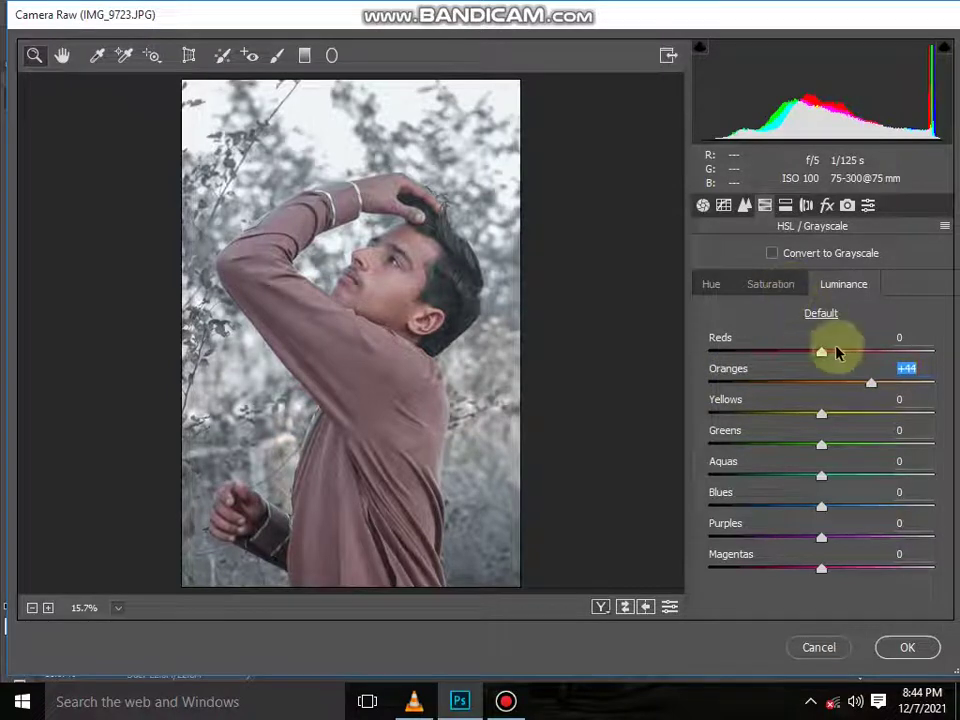
drag(823, 352, 858, 360)
Step: Raise Oranges saturation to +19 and fine-tune Reds luminance to +34
click(781, 290)
click(837, 384)
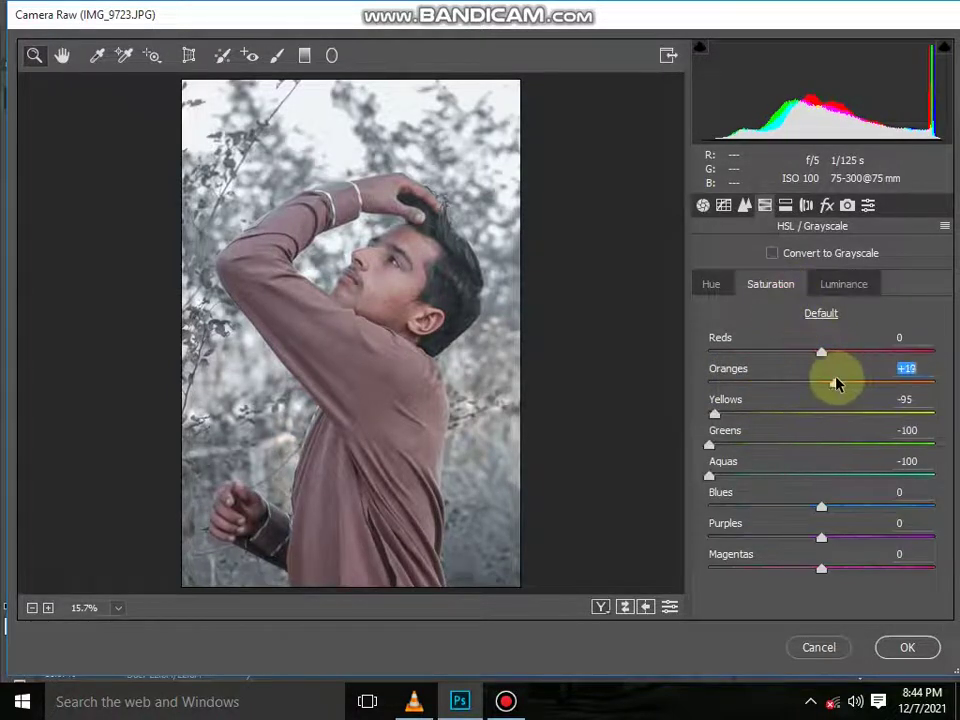
click(711, 284)
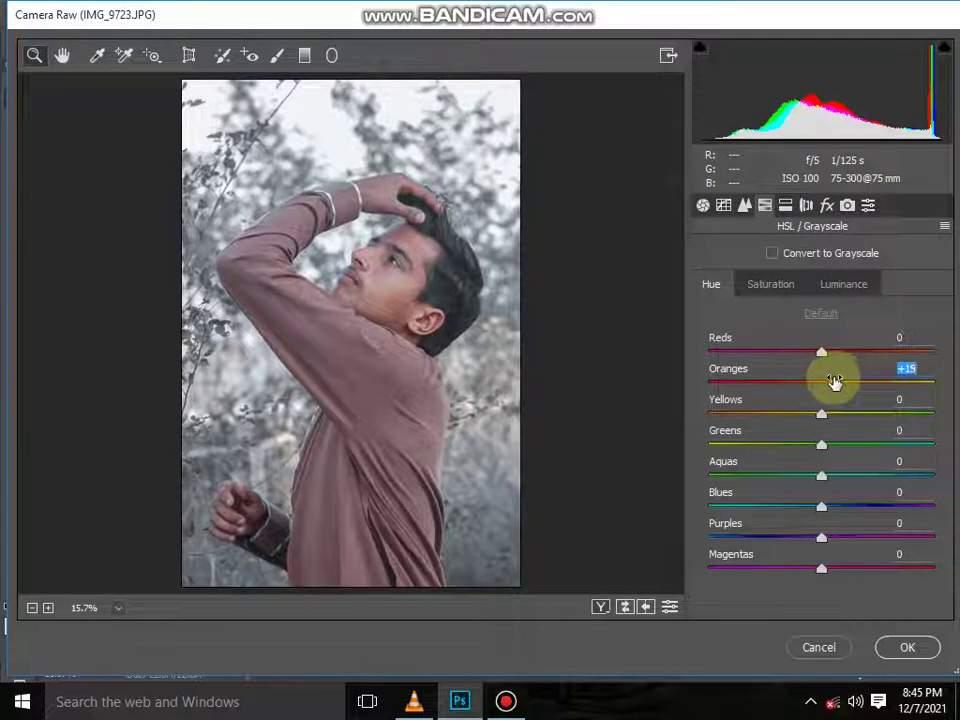
click(843, 284)
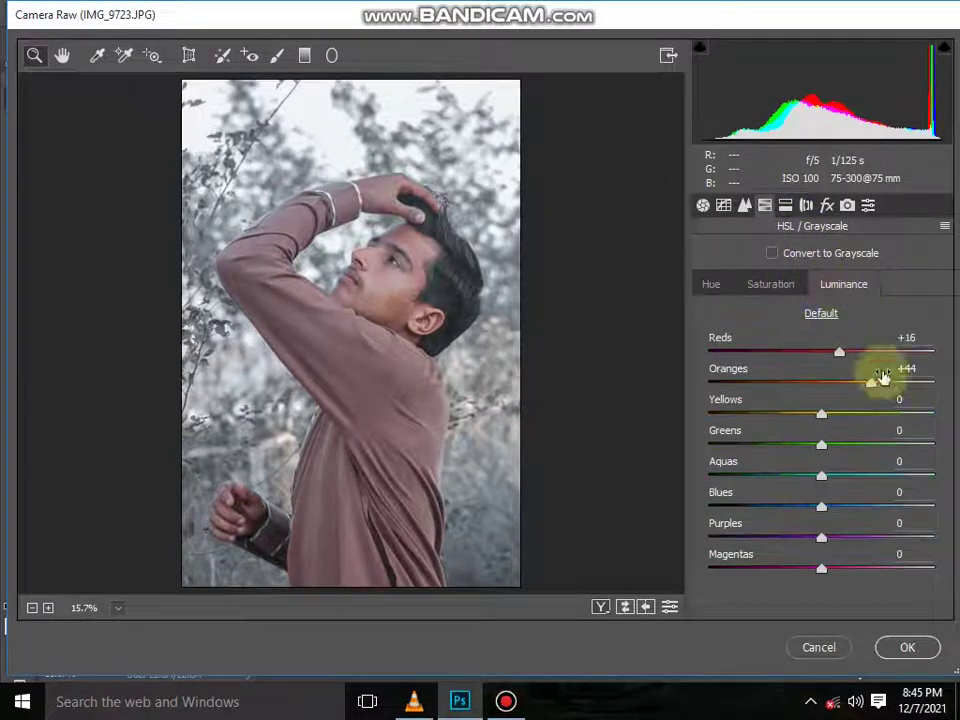
drag(848, 352, 843, 352)
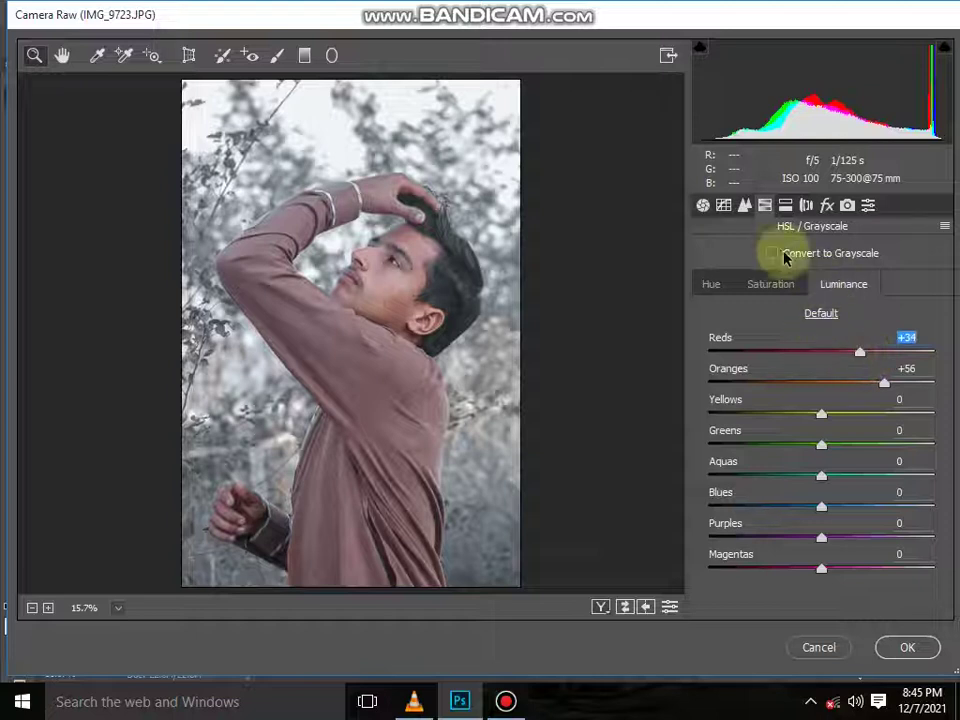
click(767, 284)
Step: Split-tone with a slightly saturated blue highlight tint and warm shadow hue
click(786, 206)
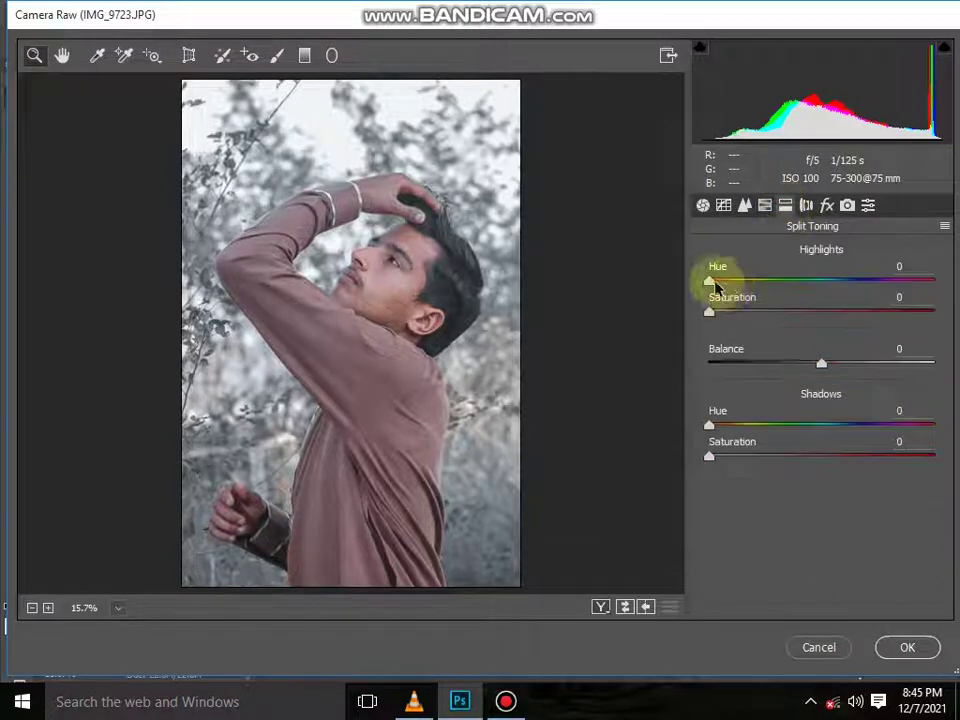
drag(767, 299, 828, 307)
click(723, 313)
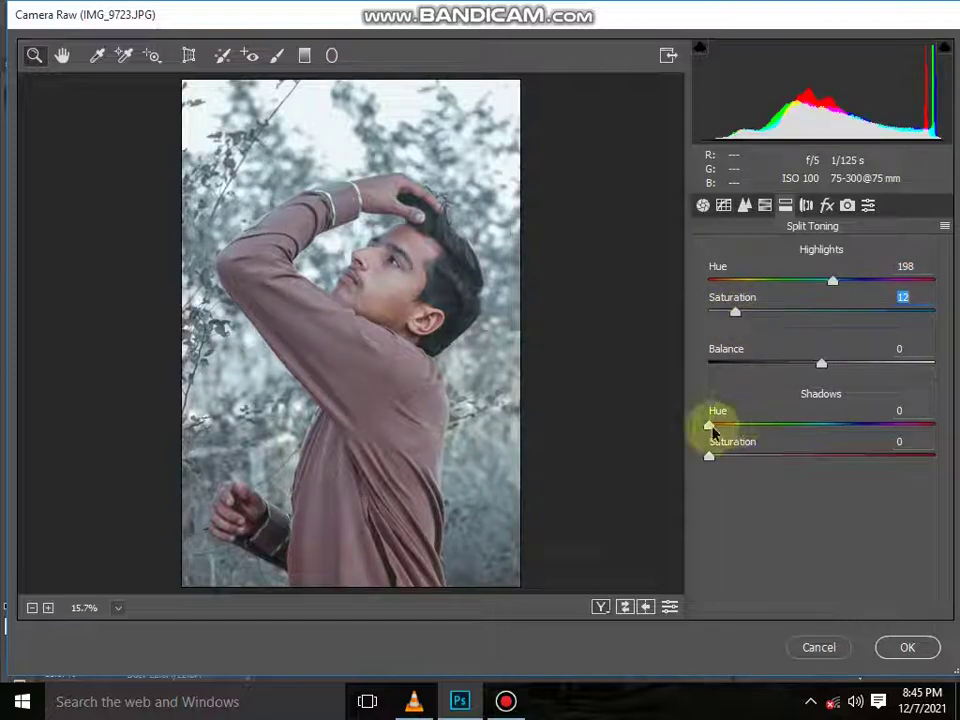
drag(709, 426, 738, 427)
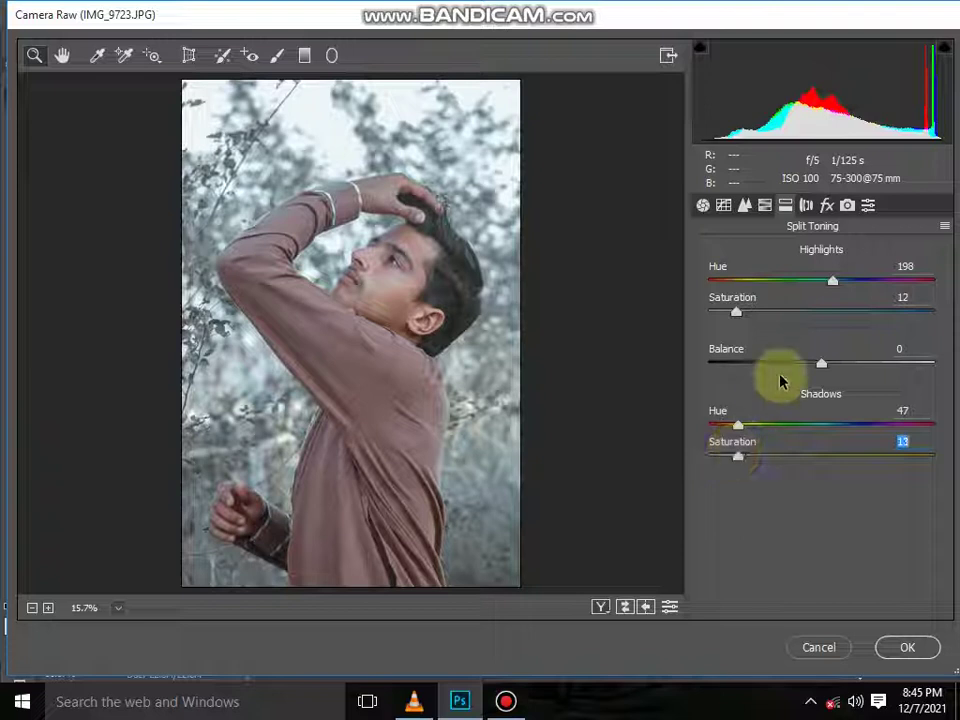
Step: Add a -33 post-crop vignette with Feather 63 and Color Priority style, then apply
click(826, 206)
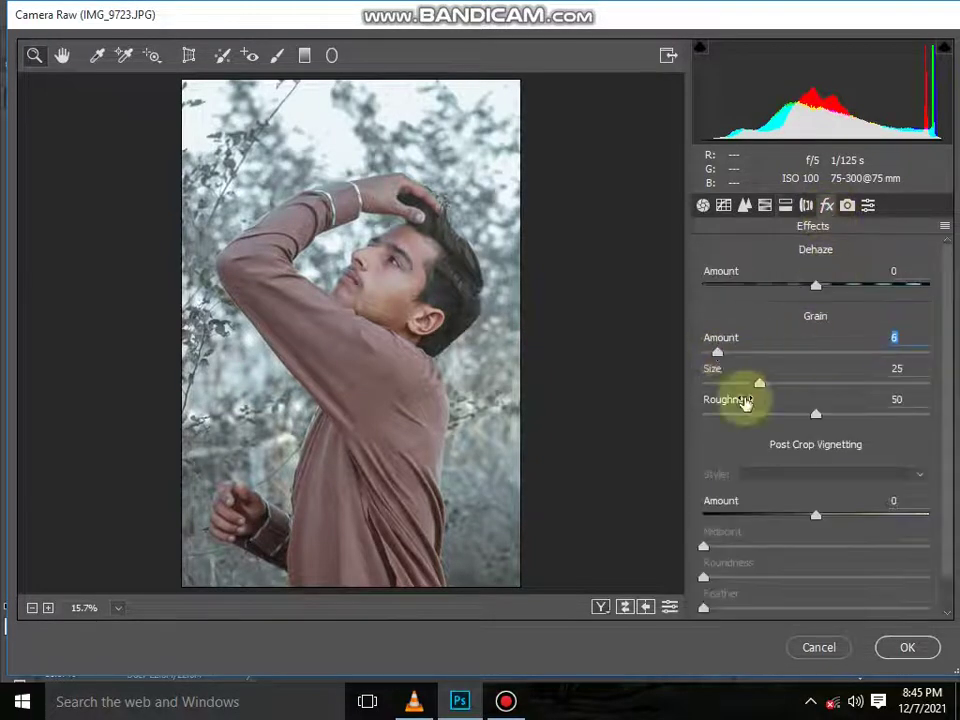
mouse_move(814, 514)
mouse_down()
mouse_move(776, 513)
mouse_move(786, 546)
mouse_move(842, 605)
mouse_up()
scroll(842, 602, down, 1)
mouse_move(706, 599)
mouse_down()
mouse_move(802, 598)
mouse_move(681, 590)
mouse_up()
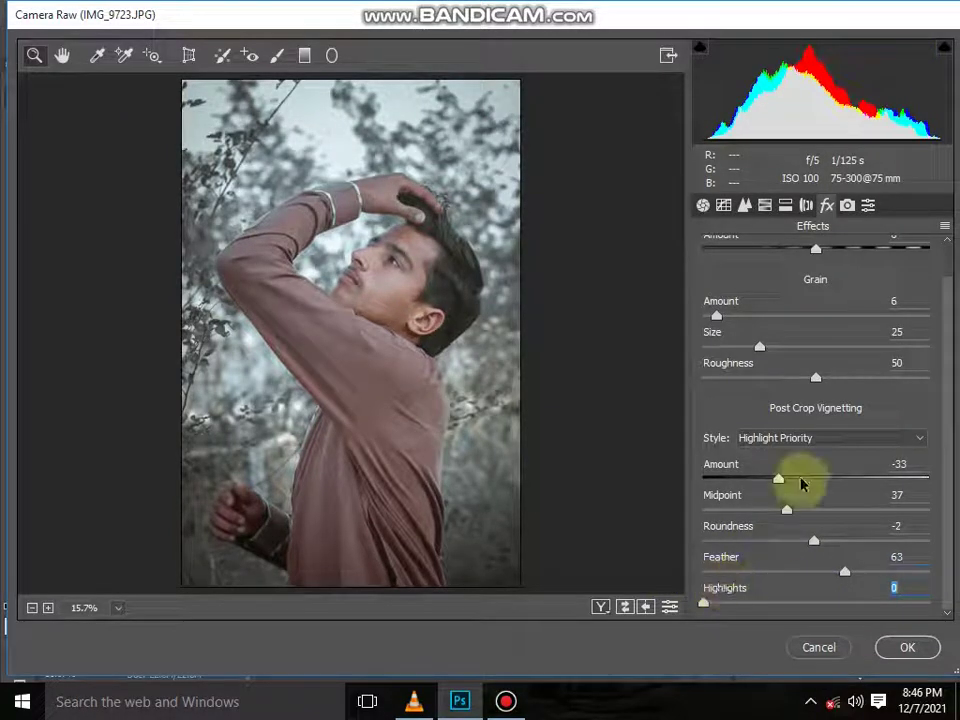
click(800, 437)
click(793, 469)
click(907, 647)
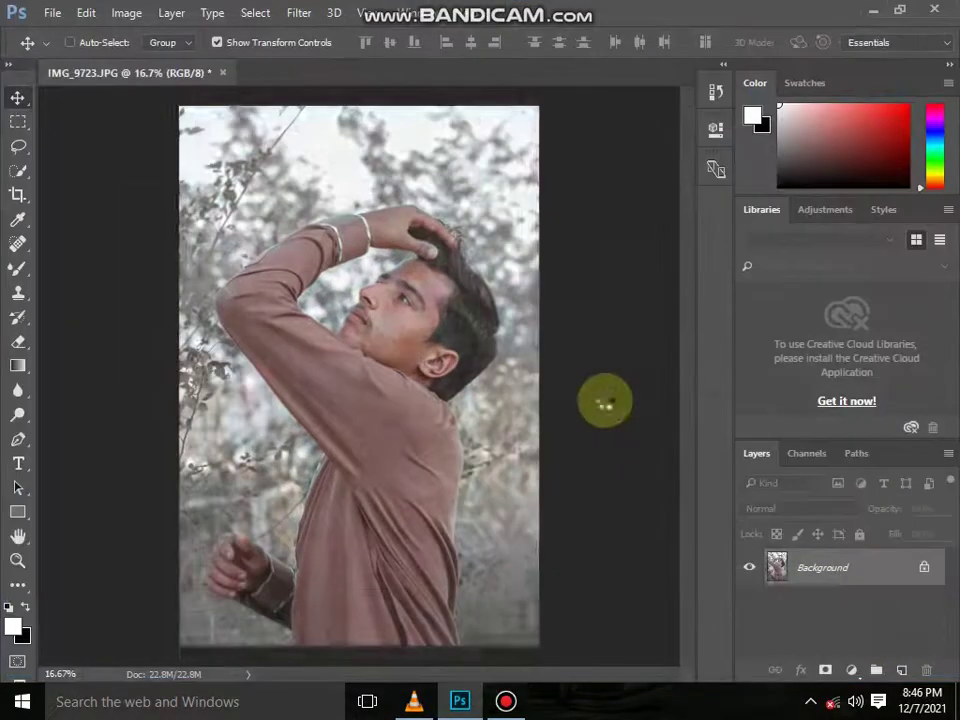
Step: Reopen the Camera Raw Filter for a third pass with Contrast +11 and Clarity +19
click(299, 13)
click(354, 122)
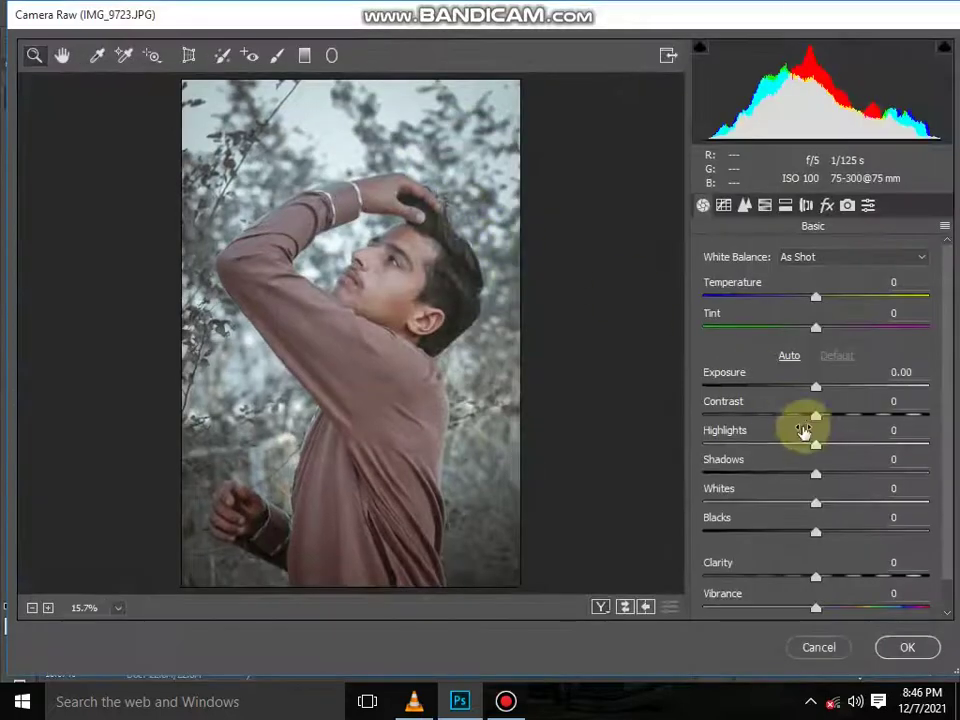
drag(833, 420, 836, 420)
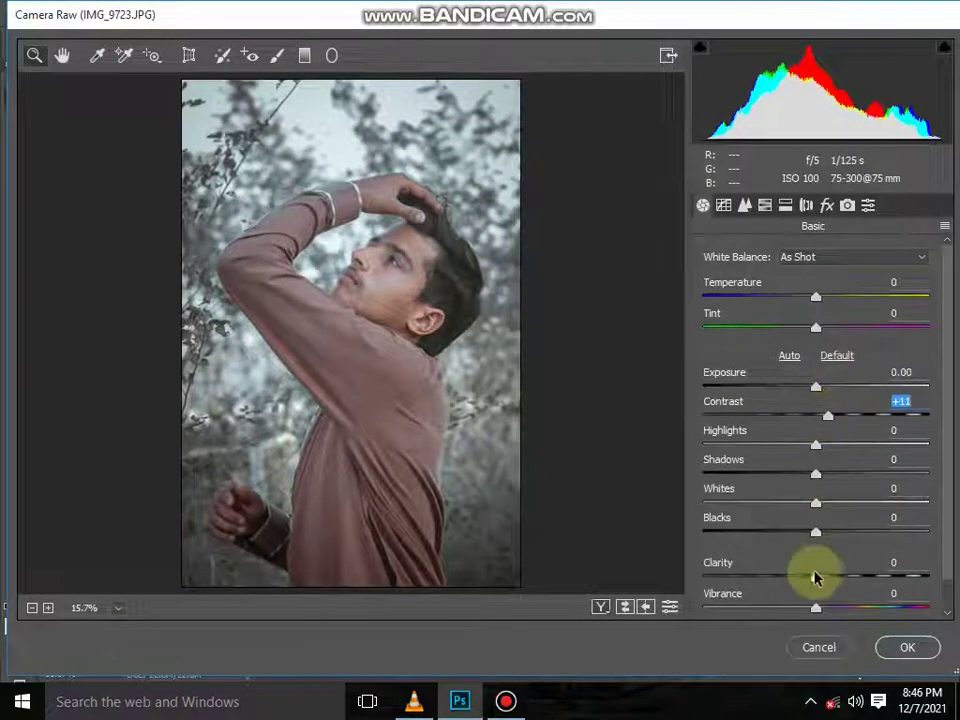
drag(833, 578, 838, 576)
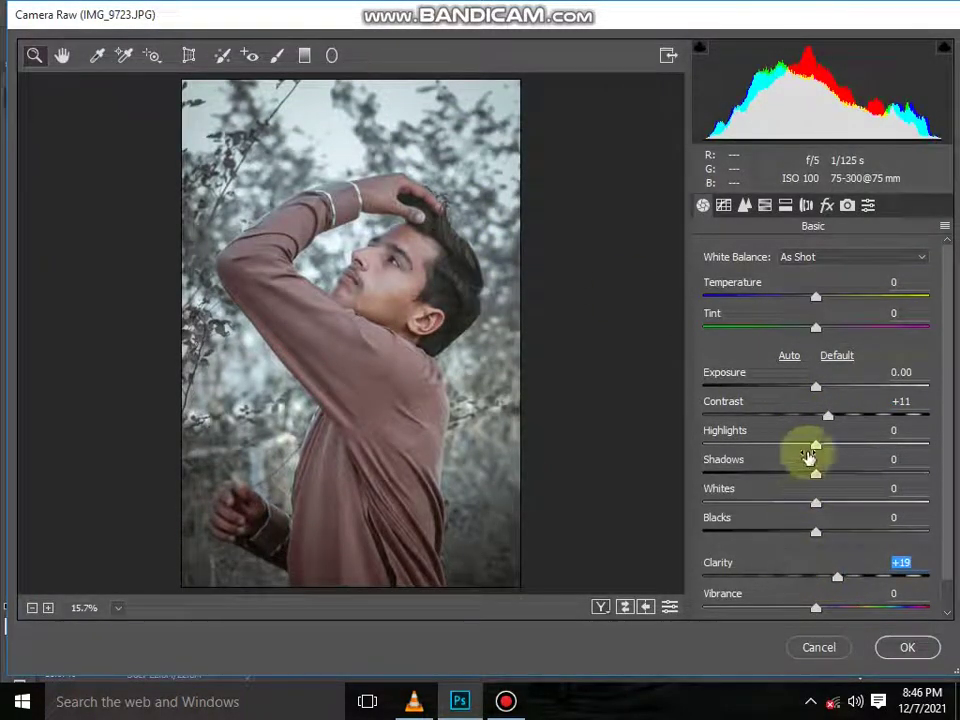
click(826, 205)
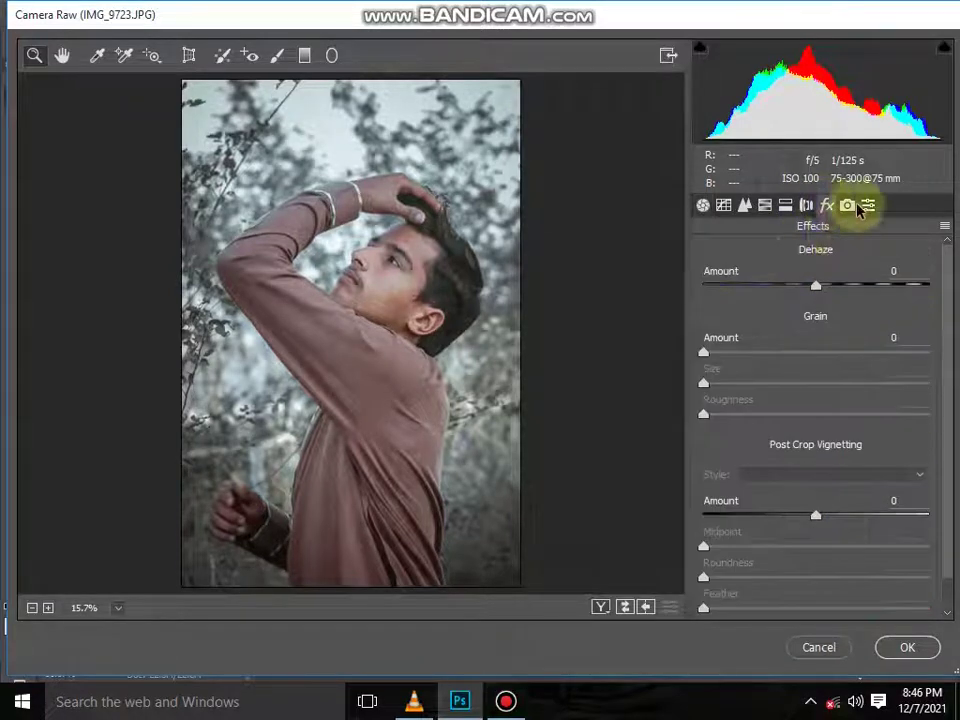
Step: Add a slight negative vignette, Luminance noise reduction 22 and Luminance Contrast 10, then apply
drag(816, 516, 810, 519)
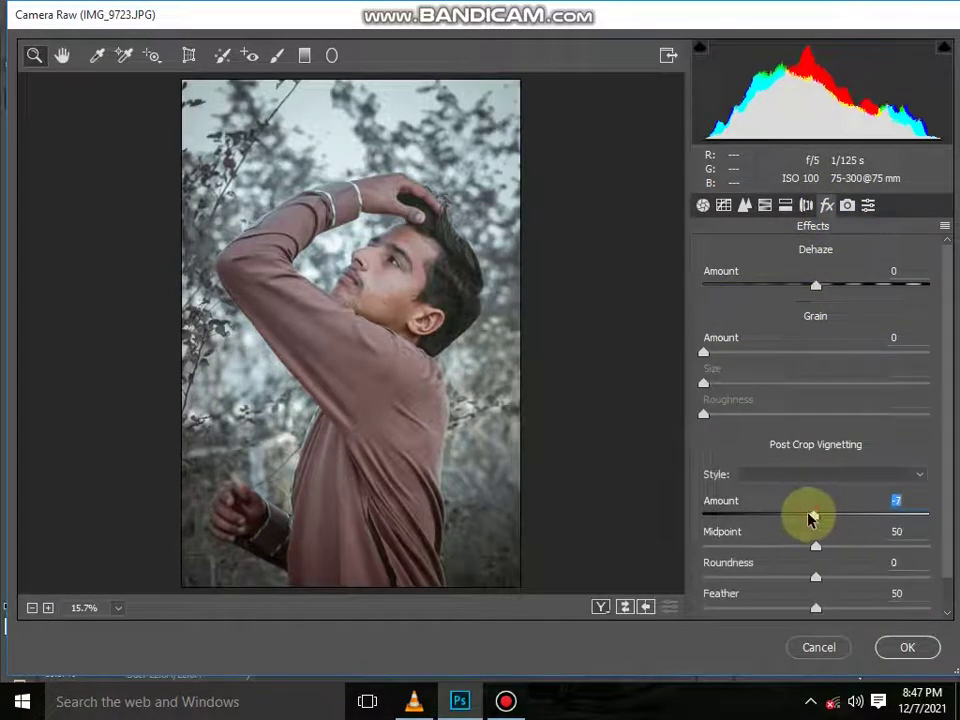
click(703, 206)
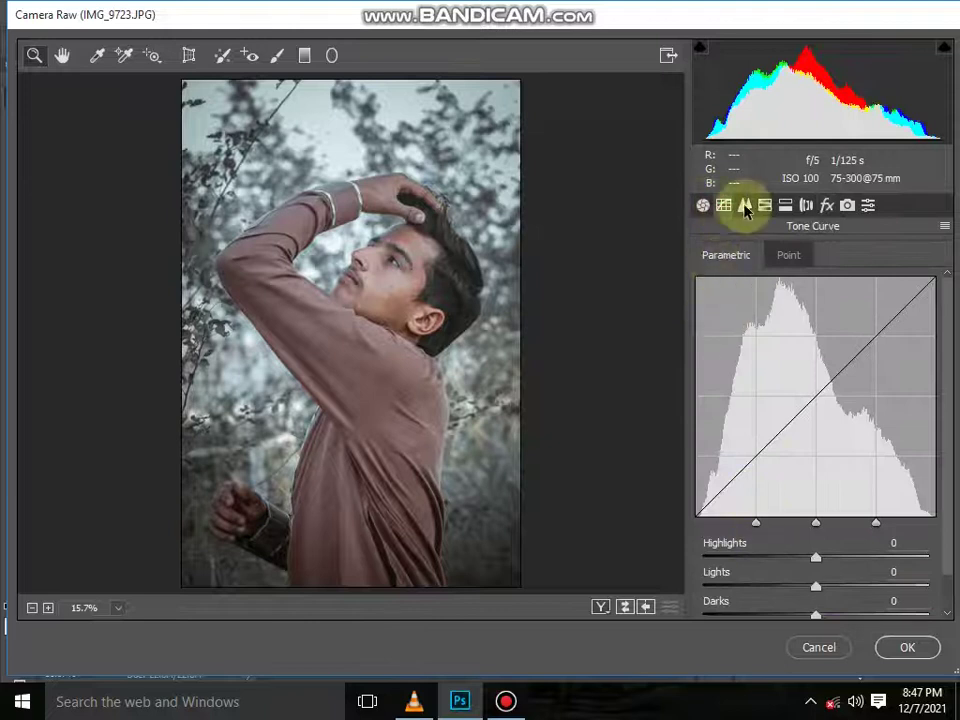
click(745, 205)
drag(722, 430, 754, 439)
mouse_move(705, 500)
mouse_down()
mouse_move(722, 501)
mouse_move(727, 528)
mouse_up()
click(890, 647)
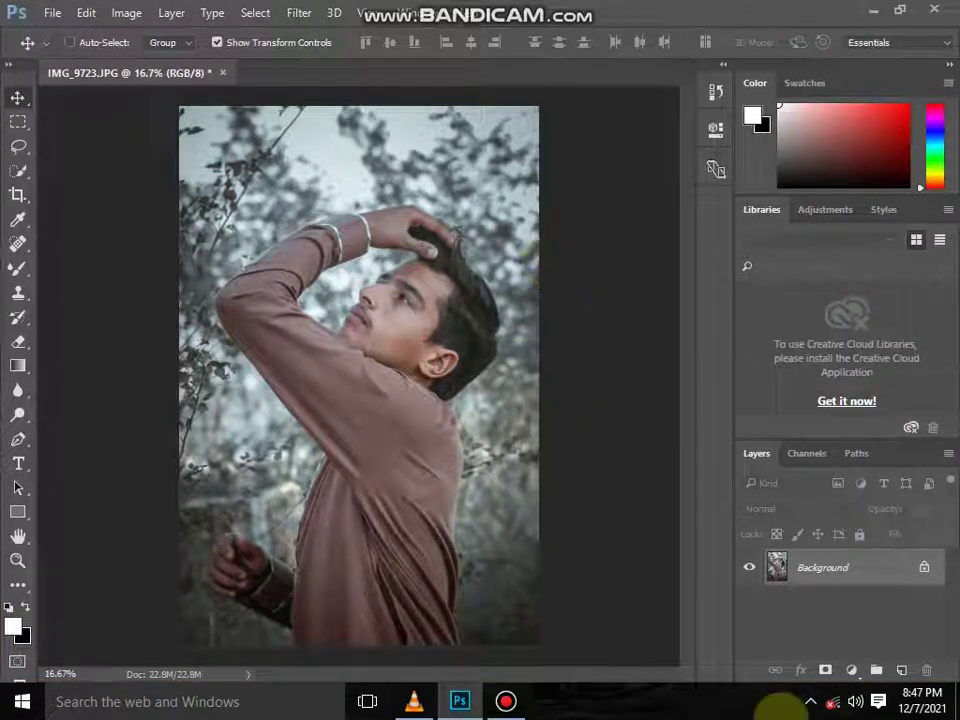
Step: Duplicate the Background layer into a Background copy
drag(800, 557, 901, 670)
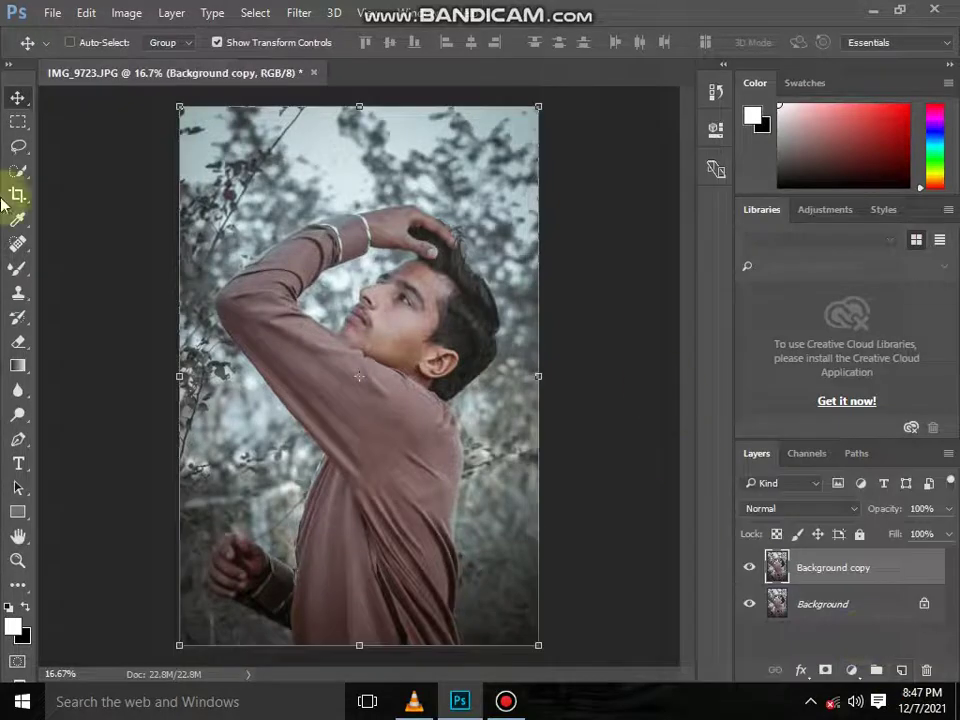
click(17, 268)
click(108, 324)
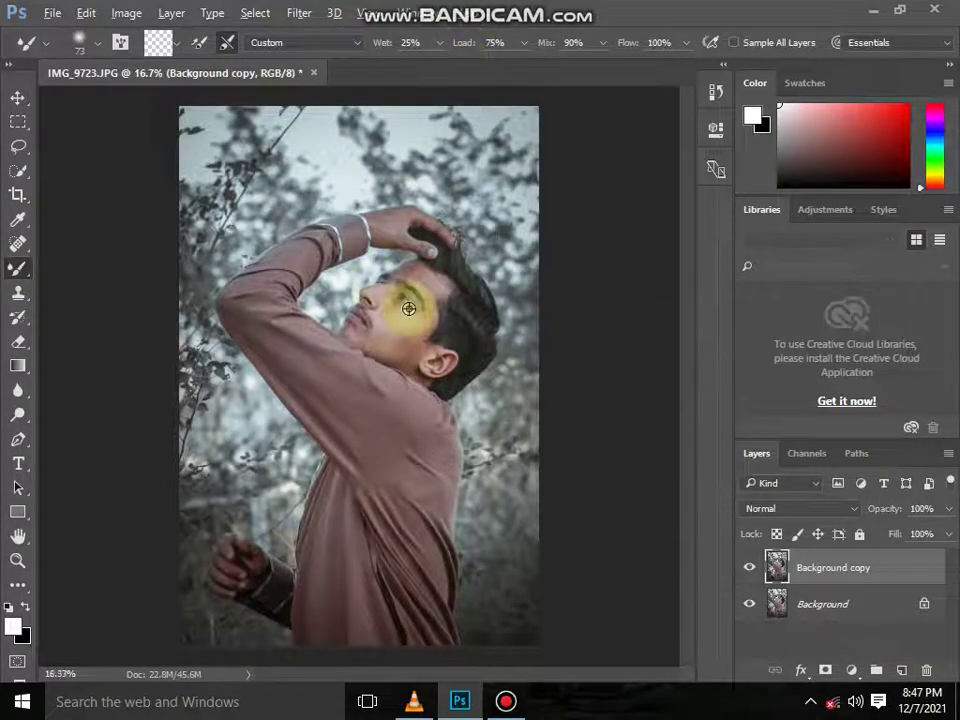
scroll(430, 303, up, 3)
scroll(425, 308, up, 3)
scroll(400, 355, down, 1)
scroll(386, 375, down, 1)
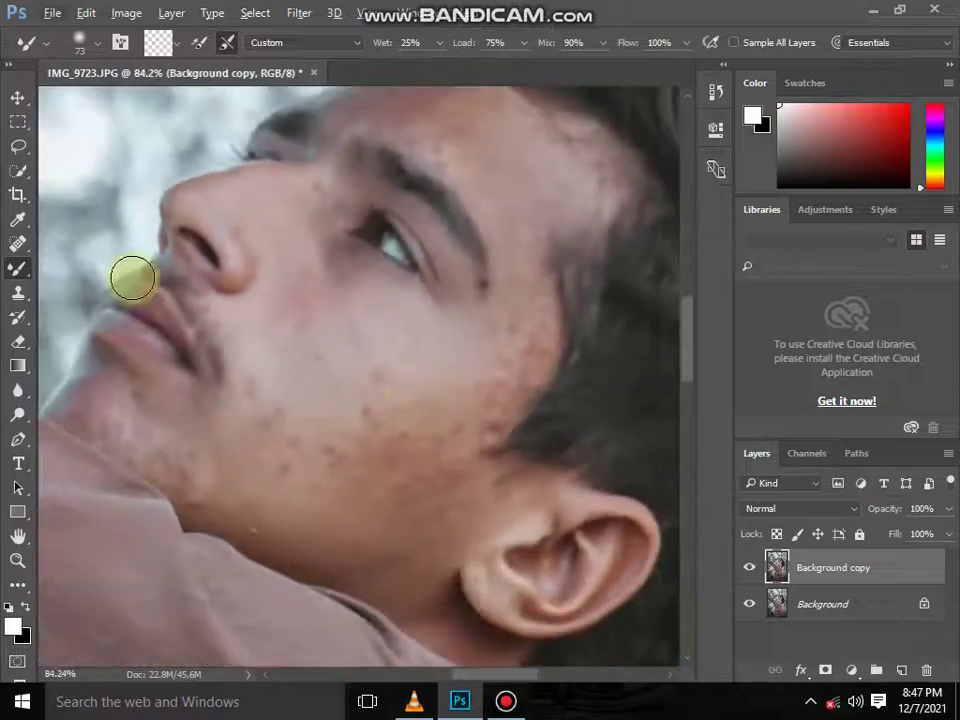
Step: Heal the chin and jaw blemishes with a 43 px Spot Healing Brush
click(18, 245)
right_click(18, 245)
click(64, 246)
right_click(386, 420)
drag(553, 456, 441, 460)
click(287, 420)
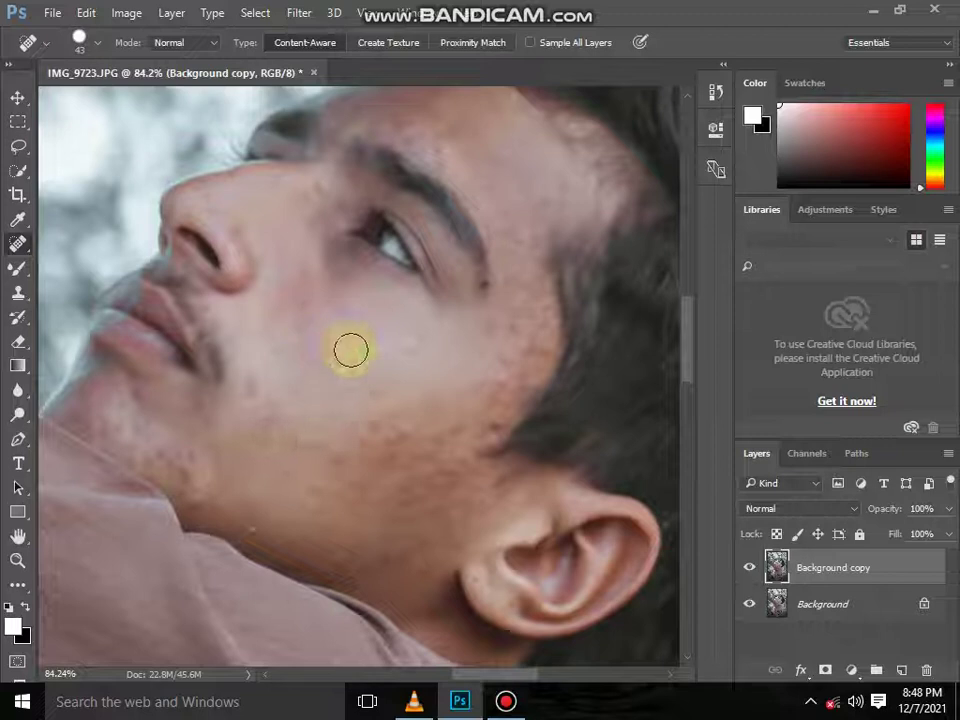
click(262, 430)
click(512, 373)
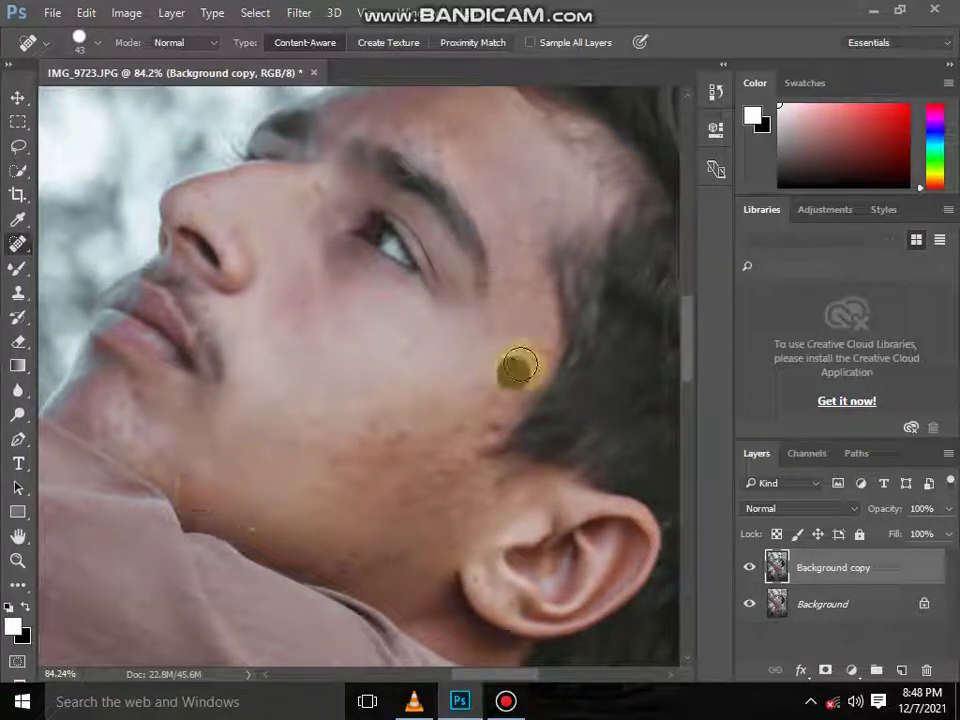
right_click(18, 268)
click(100, 321)
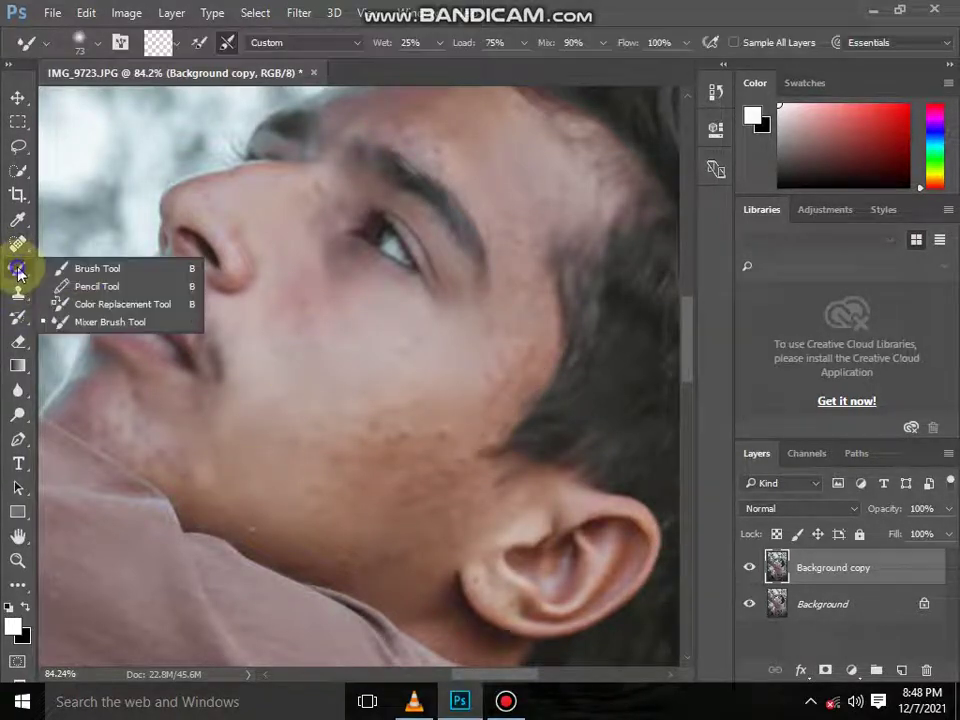
right_click(332, 392)
Step: Blend the cheek, jaw shadow, nose bridge and forehead skin with the Mixer Brush
key(Return)
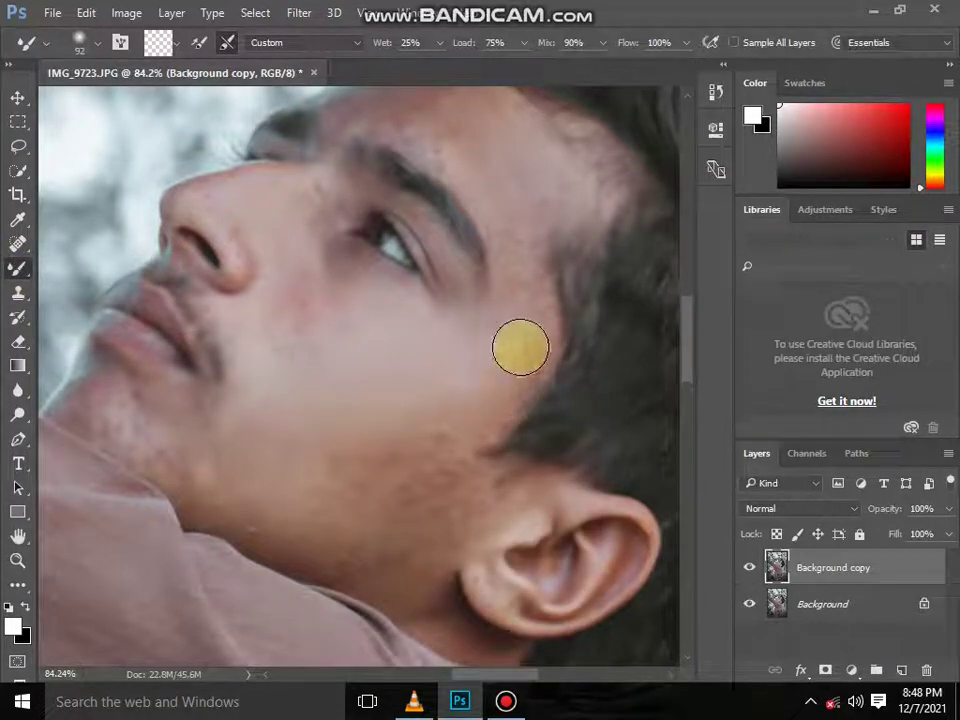
drag(517, 367, 435, 451)
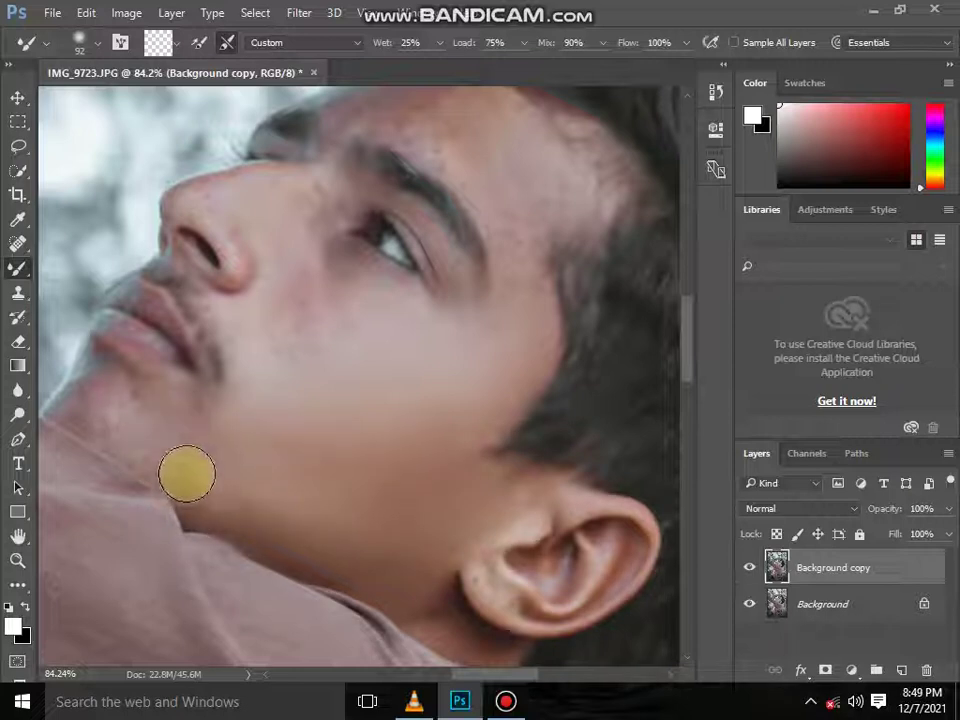
drag(81, 411, 292, 349)
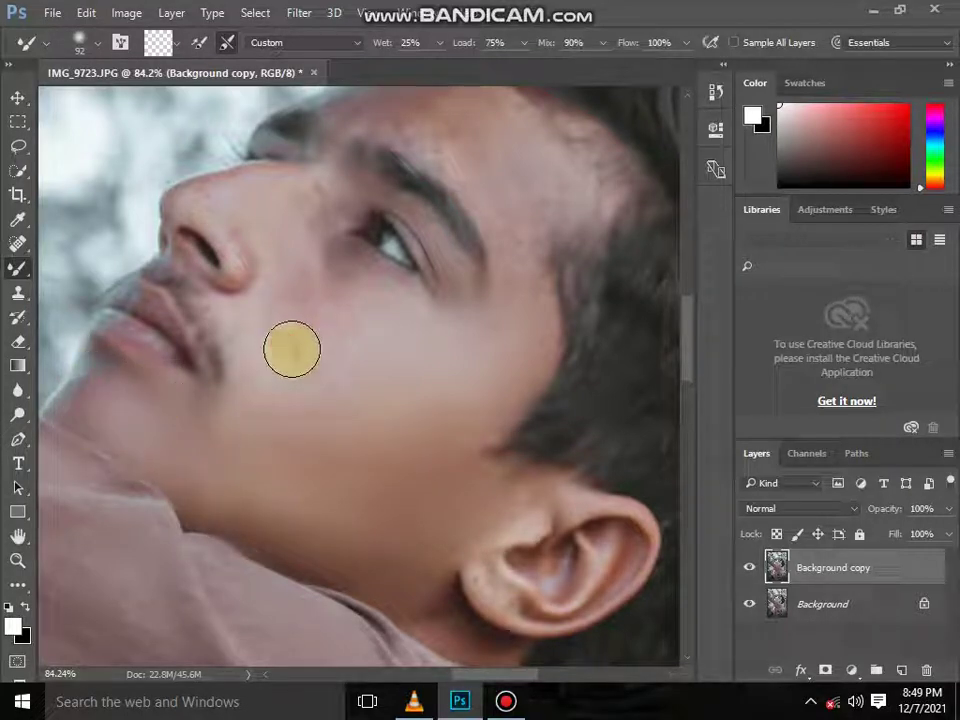
mouse_move(348, 331)
mouse_down()
mouse_move(296, 296)
mouse_move(259, 394)
mouse_move(444, 396)
mouse_move(303, 273)
mouse_move(277, 223)
mouse_up()
mouse_move(327, 201)
mouse_down()
mouse_move(270, 204)
mouse_move(238, 231)
mouse_move(508, 208)
mouse_up()
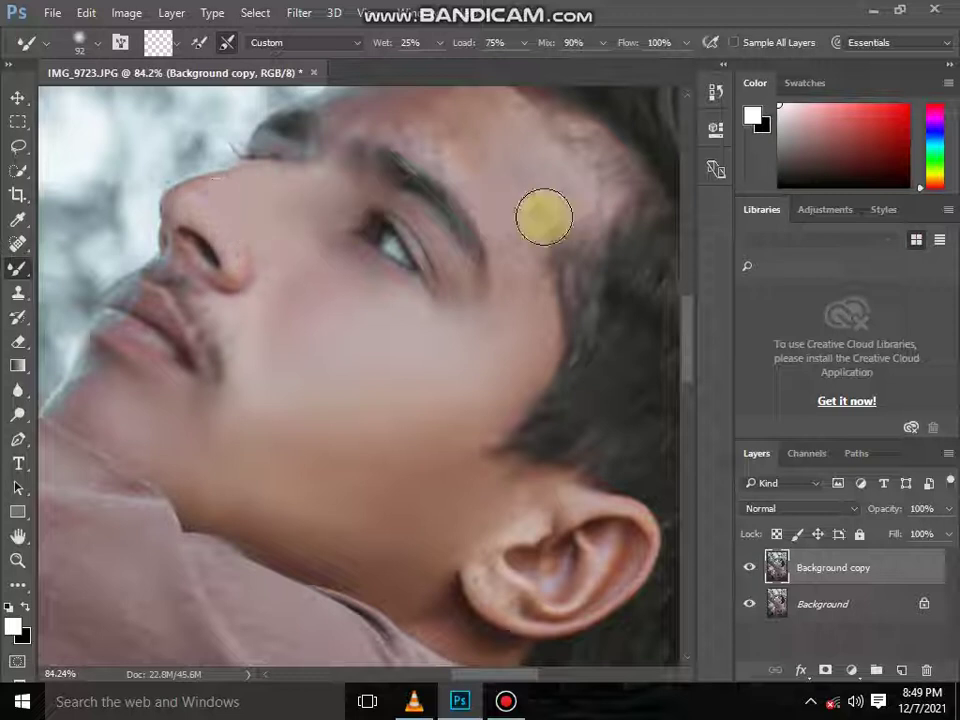
scroll(534, 208, up, 2)
mouse_move(619, 276)
mouse_down()
mouse_move(542, 221)
mouse_move(551, 227)
mouse_move(519, 302)
mouse_move(482, 248)
mouse_move(506, 204)
mouse_move(451, 216)
mouse_move(381, 195)
mouse_move(414, 161)
mouse_move(433, 239)
mouse_up()
right_click(433, 239)
Step: With a 47 px Mixer Brush, smooth under the eye, nose, lips and the neck shadow
drag(553, 272, 525, 272)
key(Return)
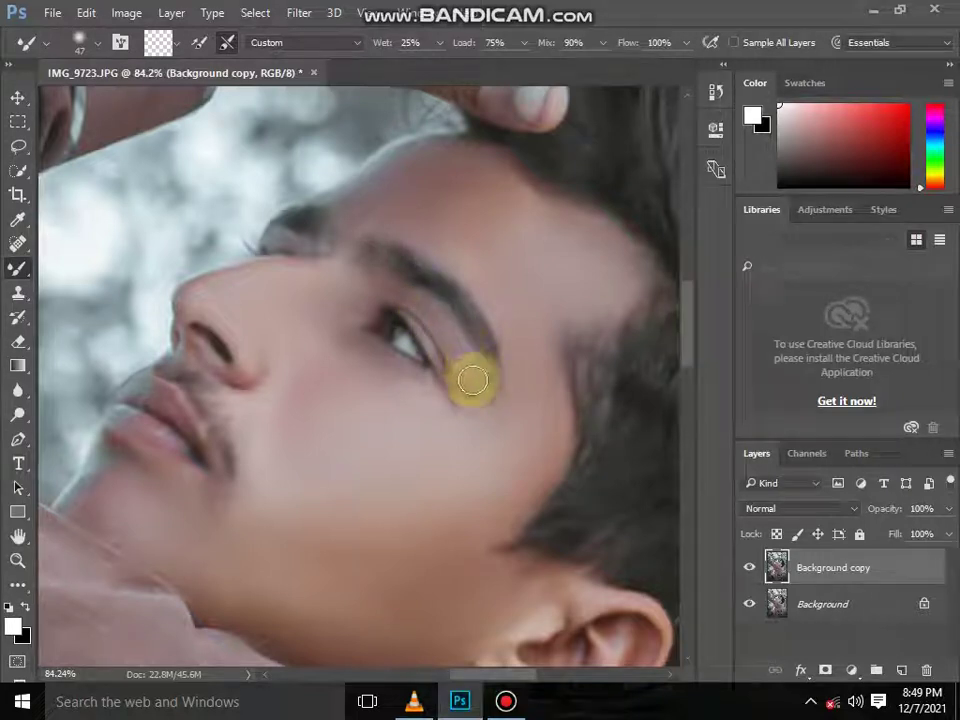
mouse_move(464, 403)
mouse_down()
mouse_move(390, 294)
mouse_move(311, 257)
mouse_up()
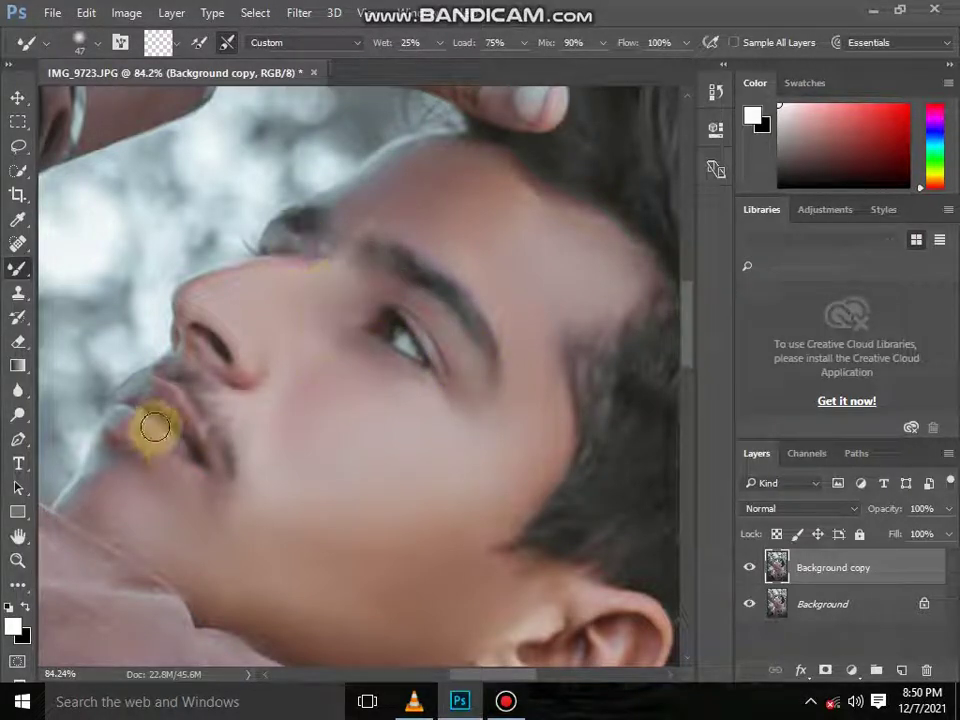
scroll(250, 420, down, 5)
scroll(300, 425, right, 3)
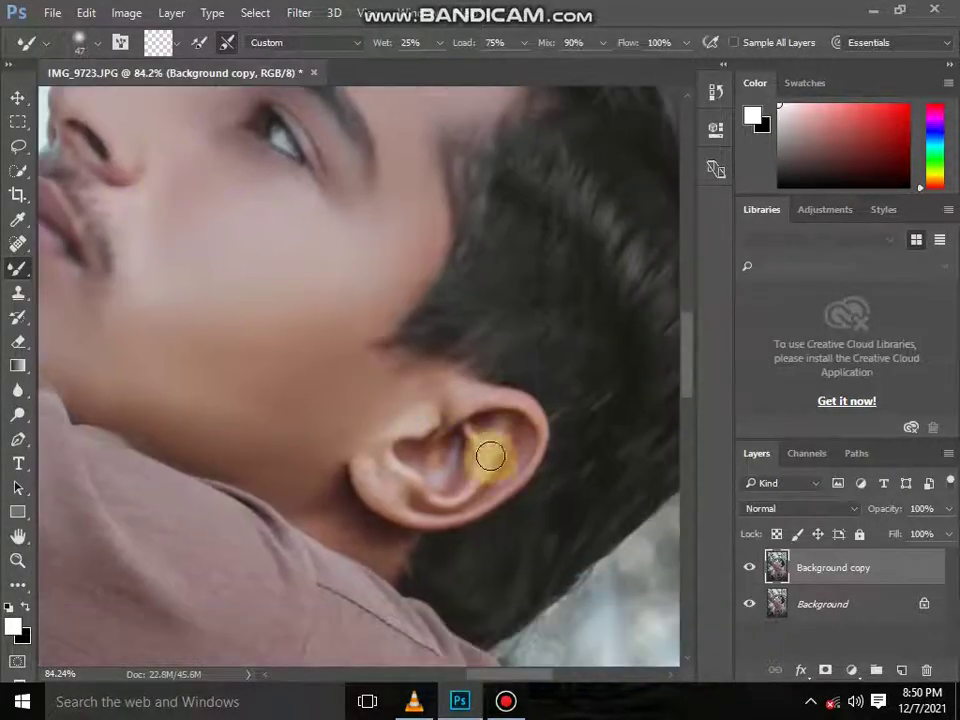
mouse_move(277, 484)
mouse_down()
mouse_move(328, 506)
mouse_move(317, 523)
mouse_up()
scroll(367, 493, down, 3)
Step: Enlarge the Mixer Brush to 161 px and review the smoothed face
right_click(465, 386)
drag(587, 428, 617, 433)
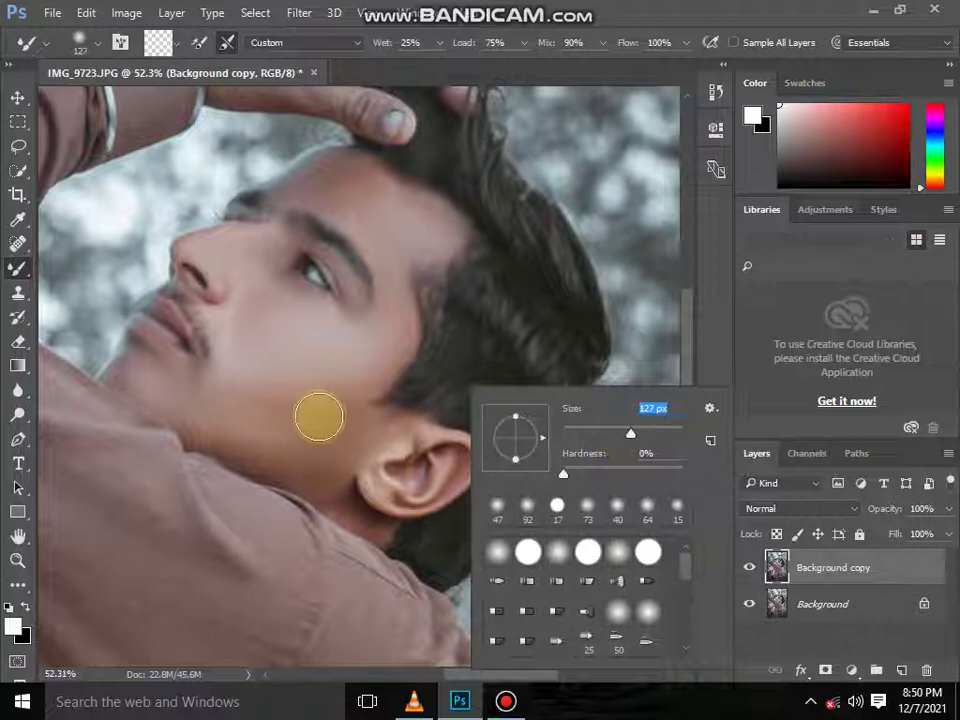
key(Return)
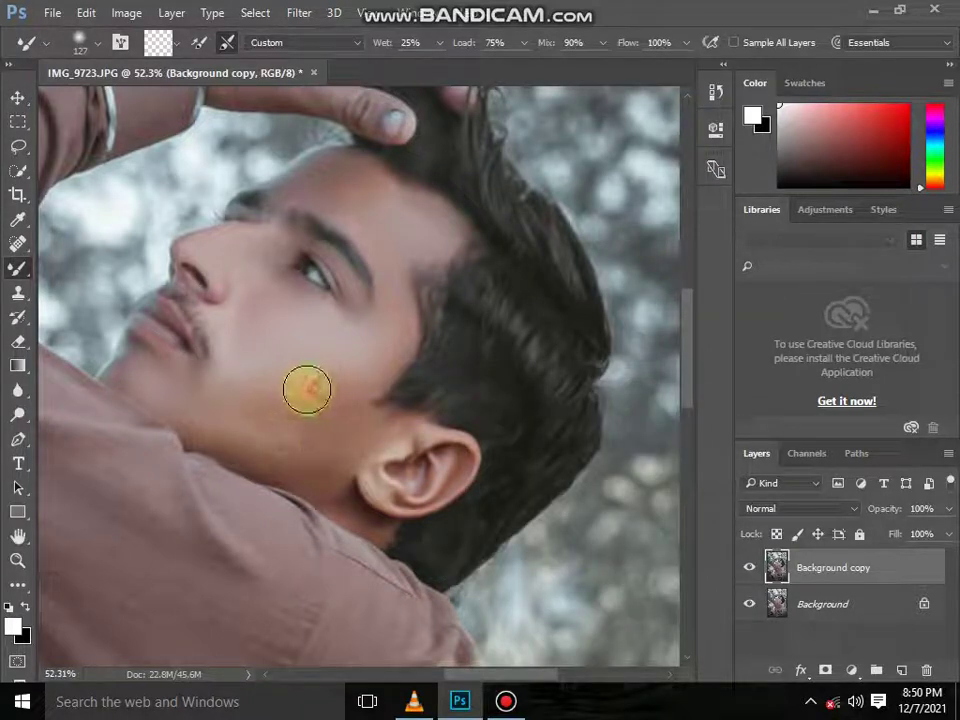
right_click(458, 380)
key(Return)
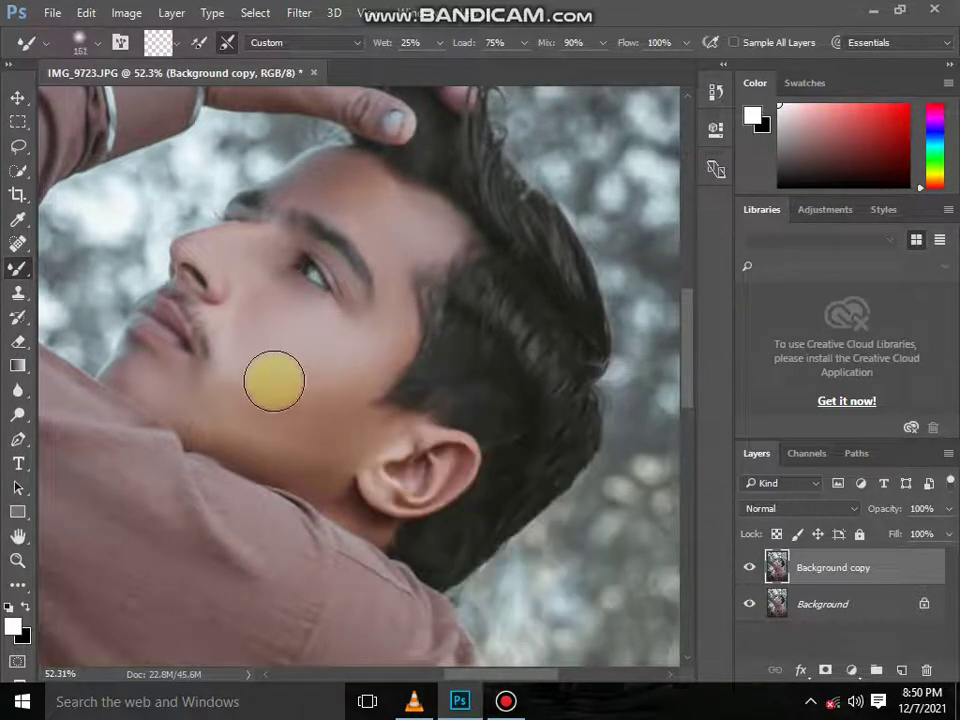
scroll(332, 435, down, 2)
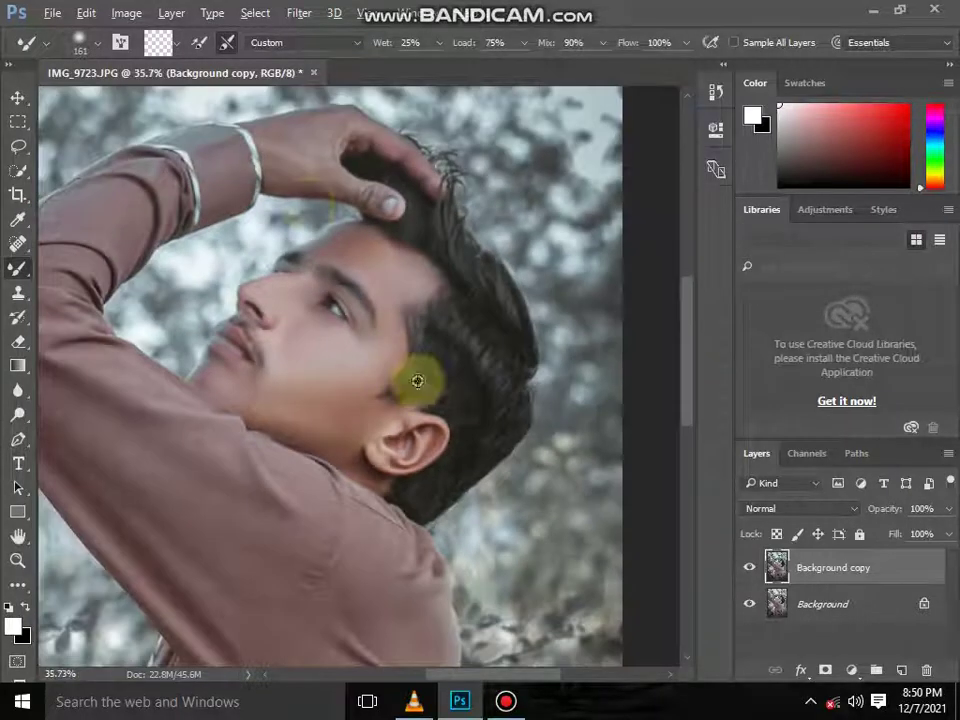
scroll(311, 190, up, 3)
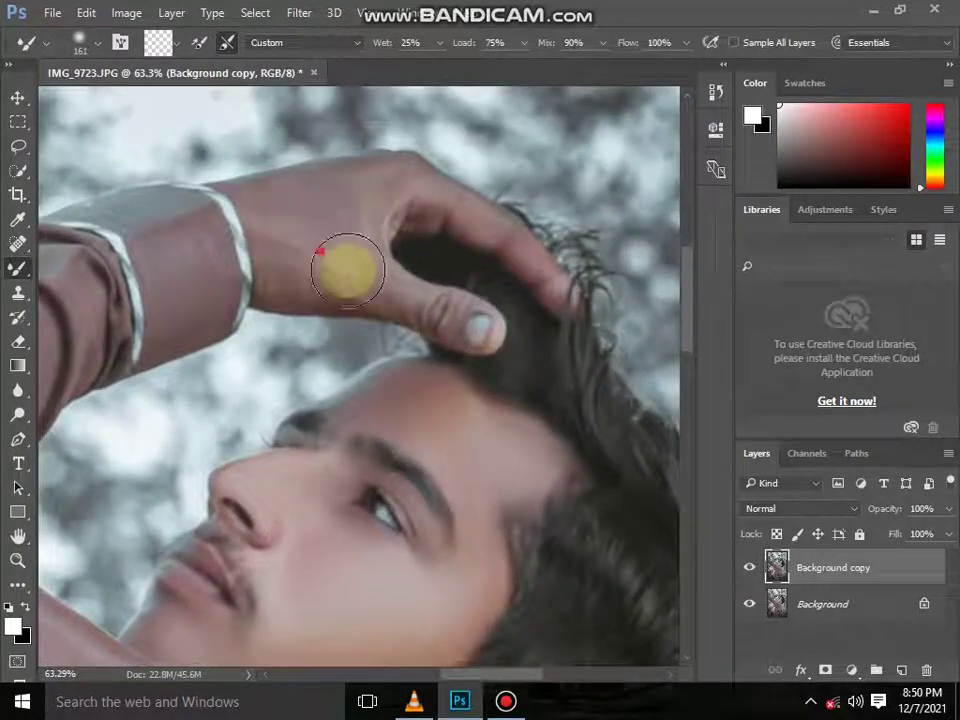
scroll(511, 248, down, 3)
scroll(511, 248, down, 2)
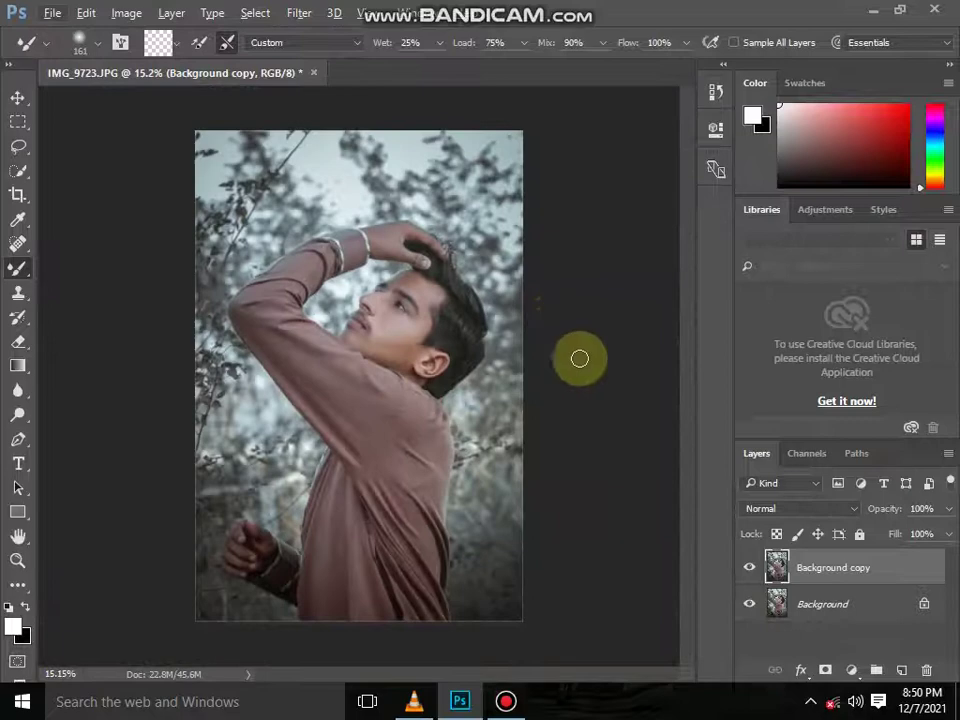
scroll(557, 326, up, 1)
click(299, 13)
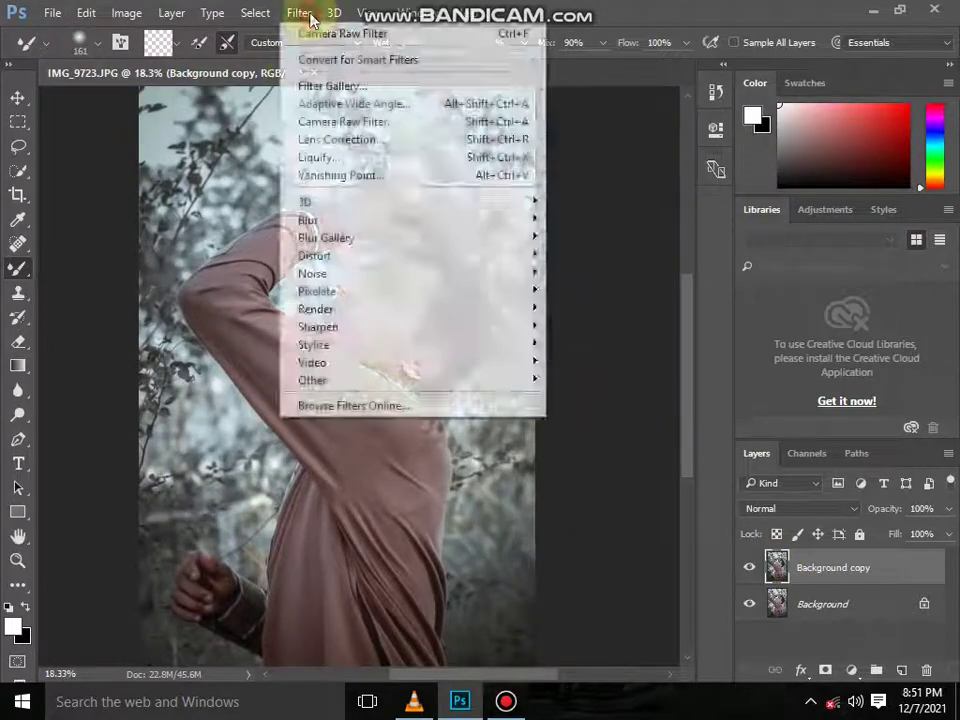
Step: Use Liquify's Forward Warp at brush size 330 to push the hair near the head top outward
click(315, 156)
scroll(476, 280, up, 2)
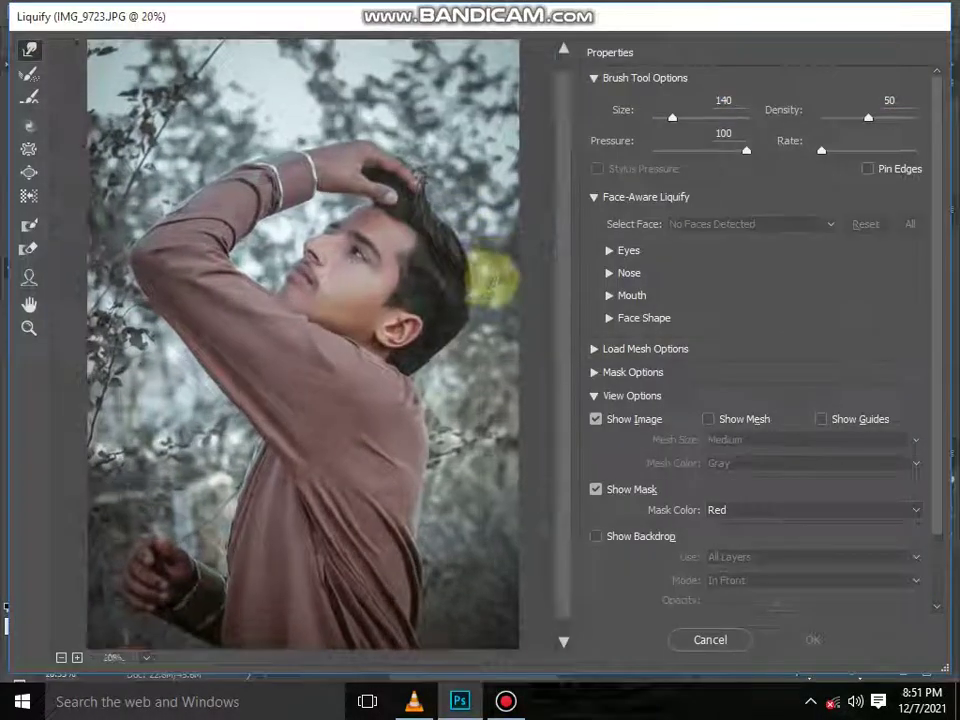
scroll(508, 257, up, 1)
scroll(514, 336, up, 2)
scroll(469, 332, up, 1)
scroll(469, 332, up, 1)
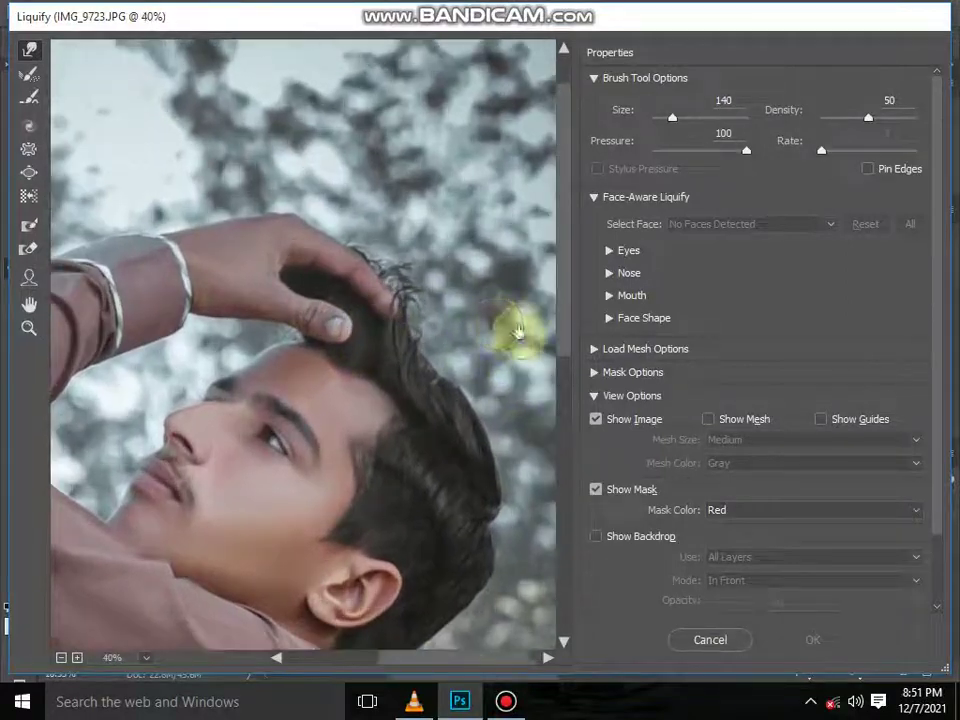
drag(672, 117, 677, 118)
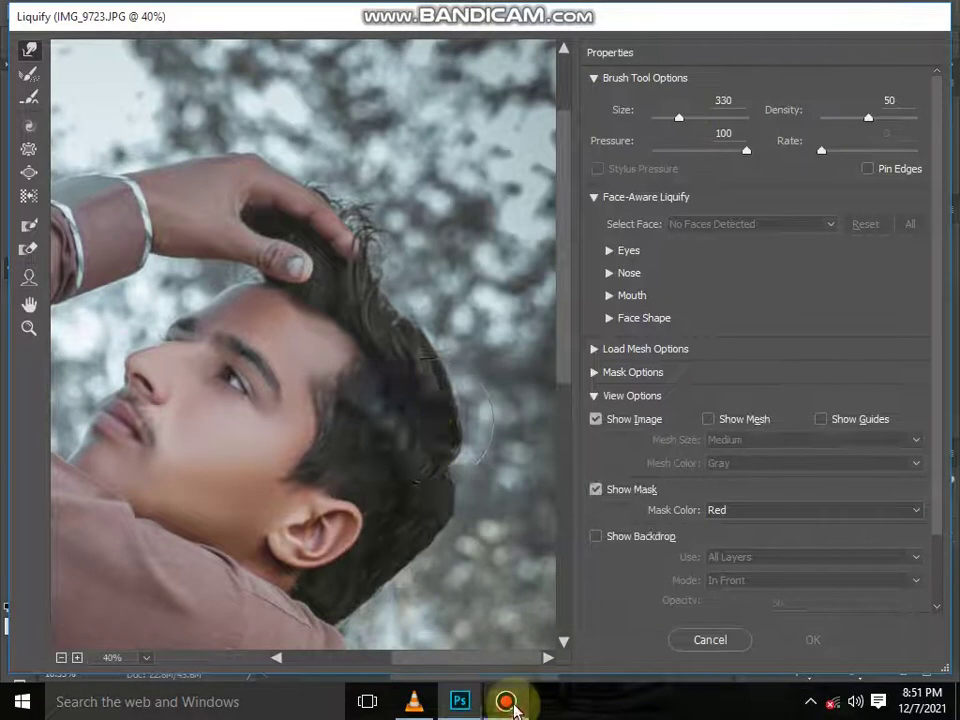
mouse_move(439, 332)
mouse_down()
mouse_move(403, 303)
mouse_move(448, 366)
mouse_move(489, 388)
mouse_move(394, 308)
mouse_move(396, 279)
mouse_move(414, 315)
mouse_move(450, 343)
mouse_move(490, 438)
mouse_up()
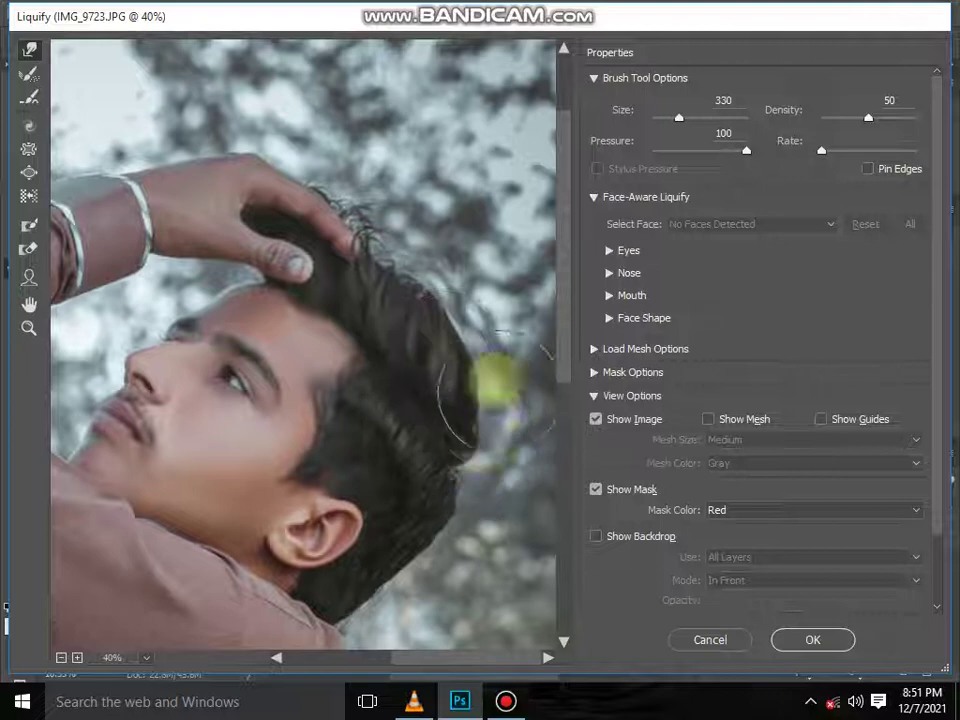
scroll(495, 400, down, 5)
click(812, 639)
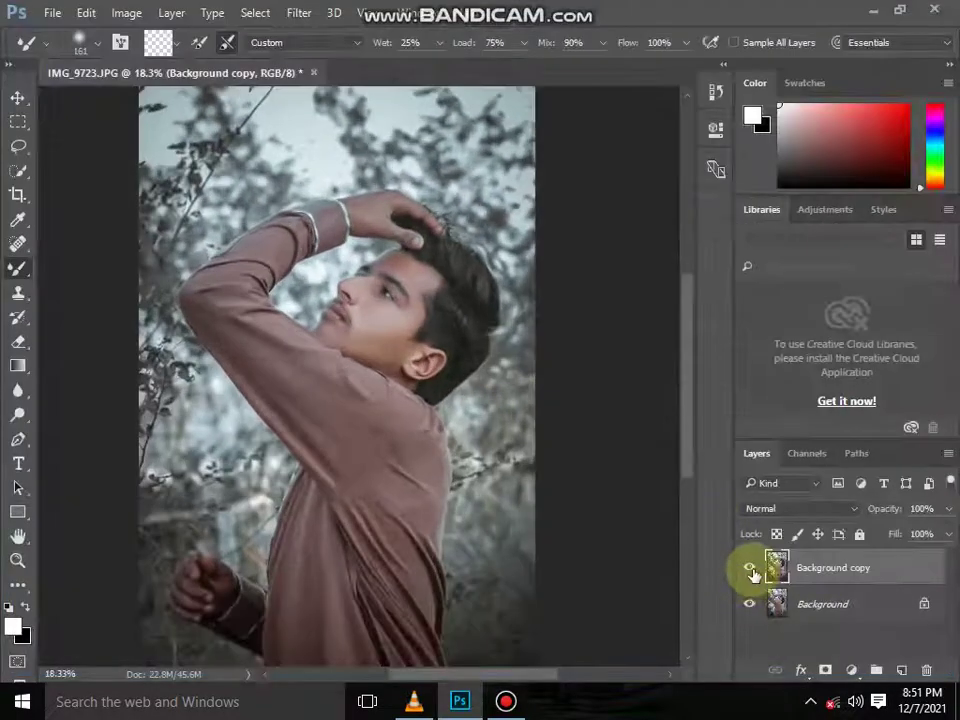
Step: Merge the visible layers into a single layer
scroll(579, 456, down, 1)
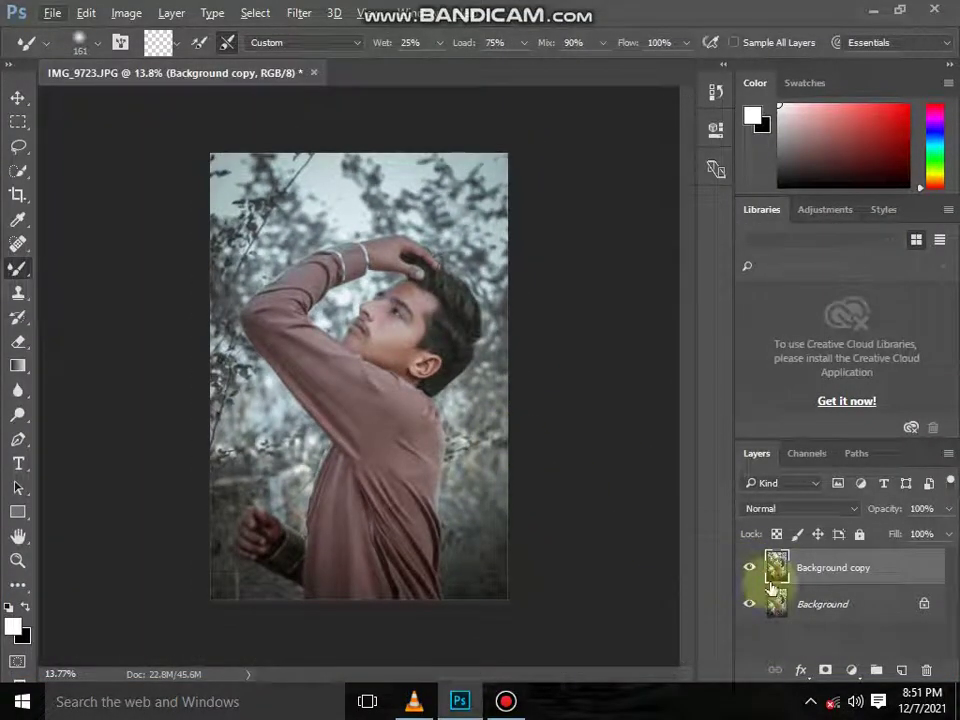
right_click(775, 600)
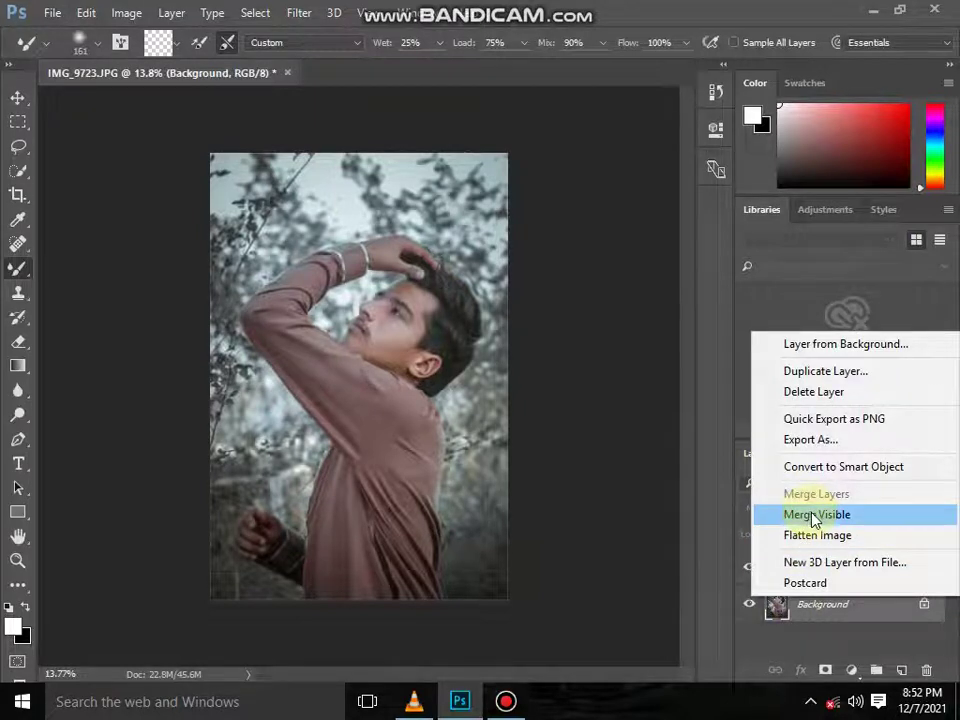
click(815, 515)
Step: In Camera Raw, split-tone with hues 206/45 and saturations 8/6, and set Temperature to -3
click(299, 13)
click(343, 121)
click(786, 205)
drag(711, 281, 837, 281)
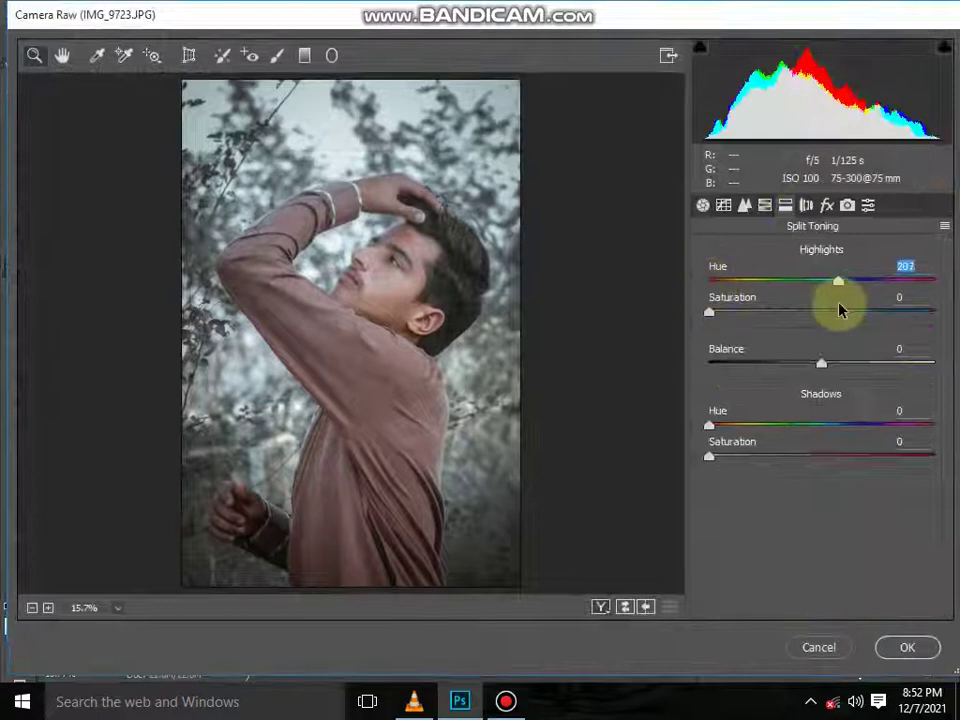
drag(710, 313, 727, 315)
mouse_move(709, 425)
mouse_down()
mouse_move(740, 425)
mouse_move(722, 457)
mouse_up()
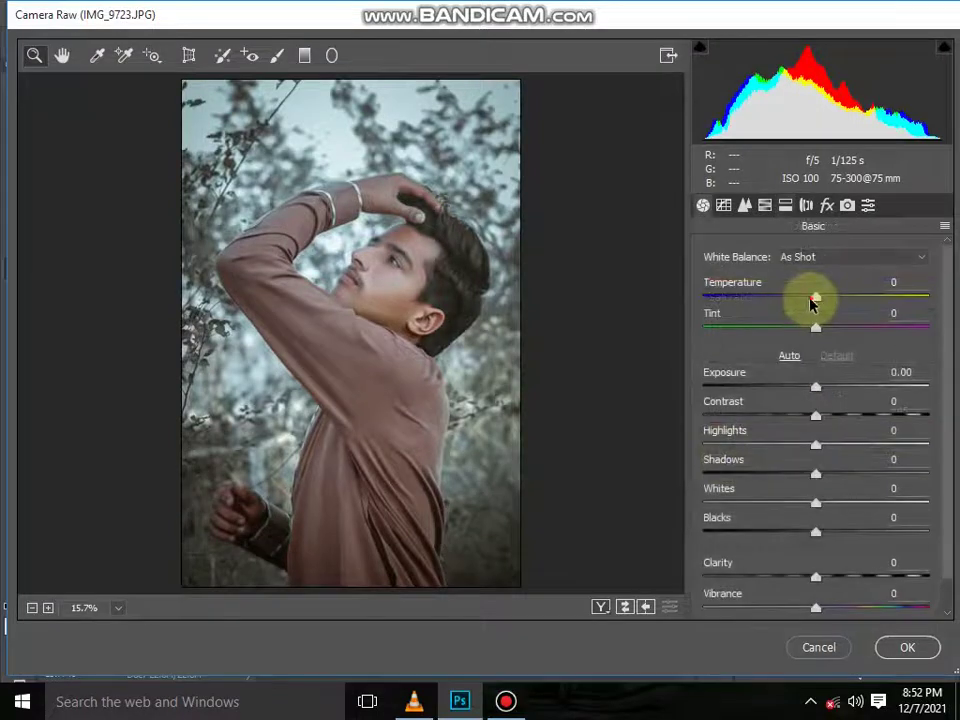
drag(810, 304, 808, 304)
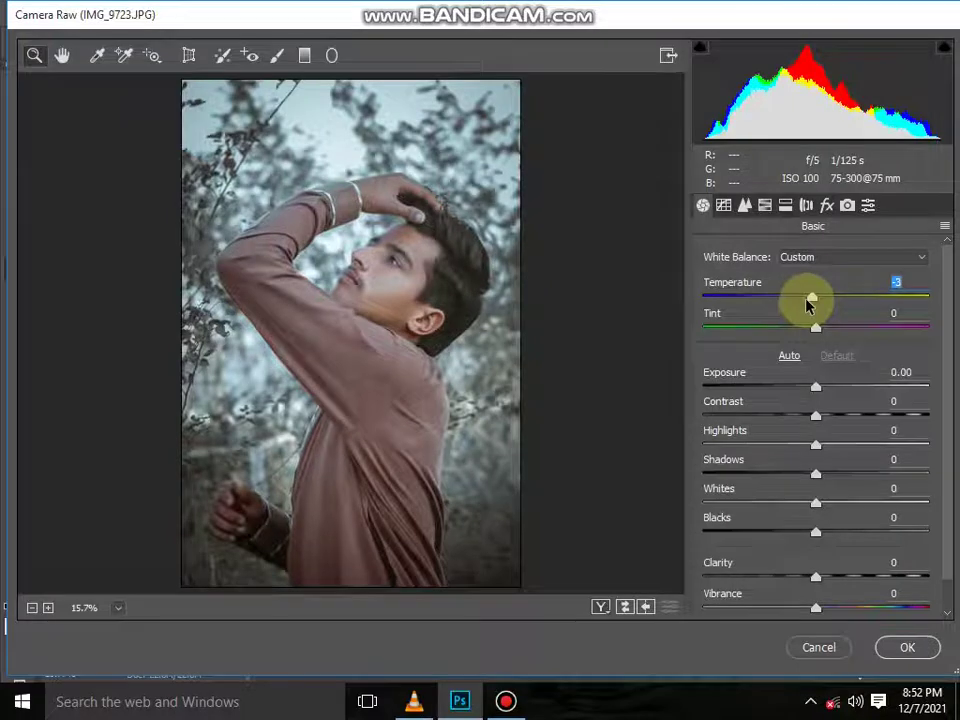
click(908, 650)
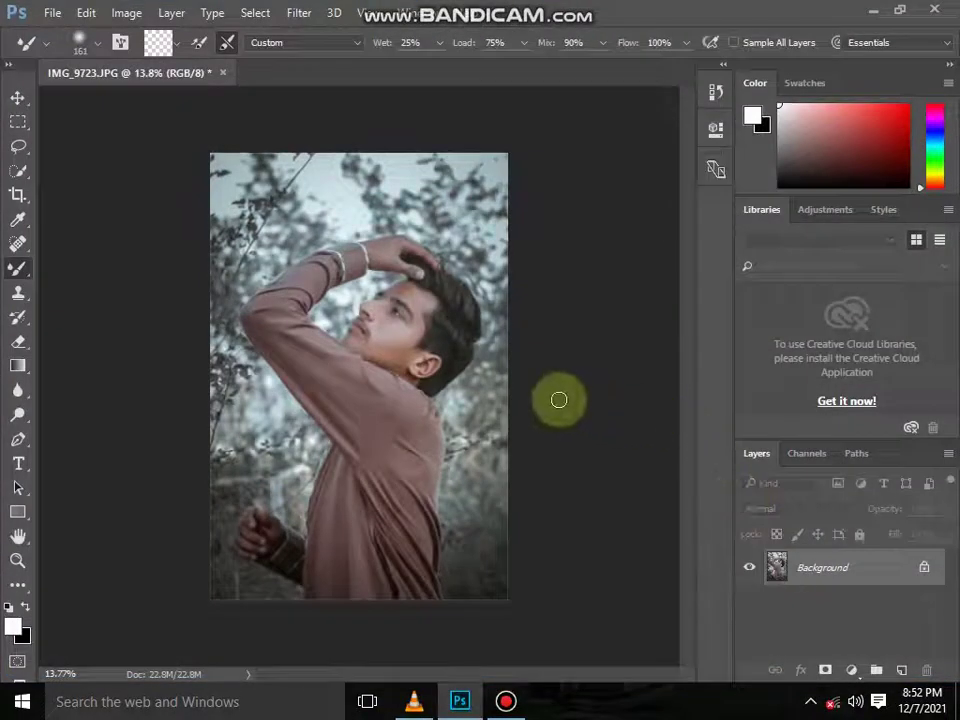
Step: Apply a final Camera Raw pass that warms Temperature to +3
click(313, 13)
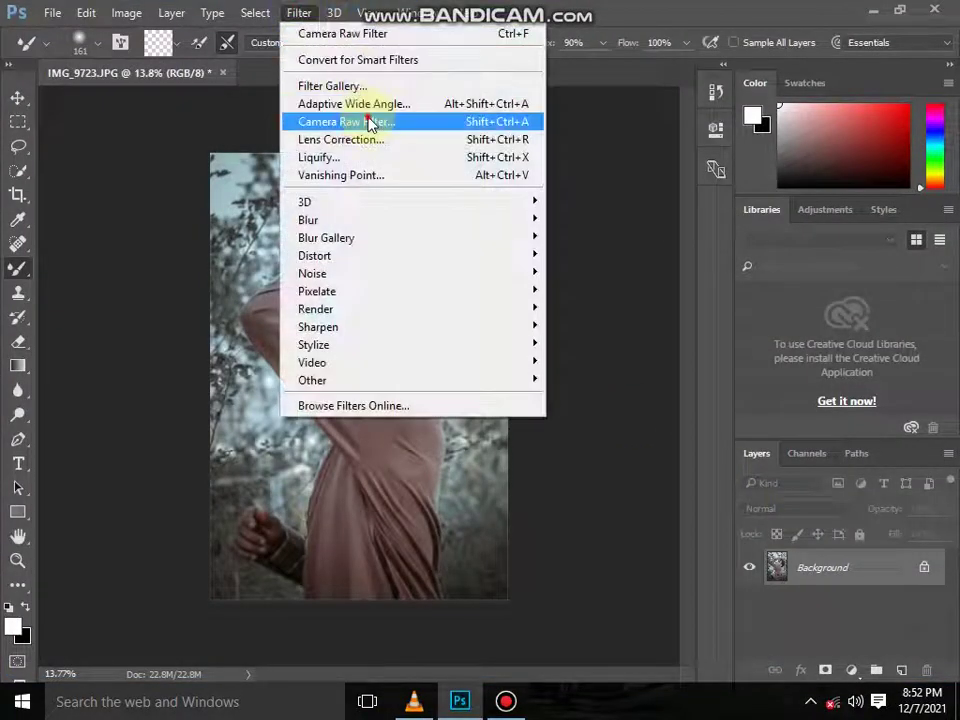
click(368, 121)
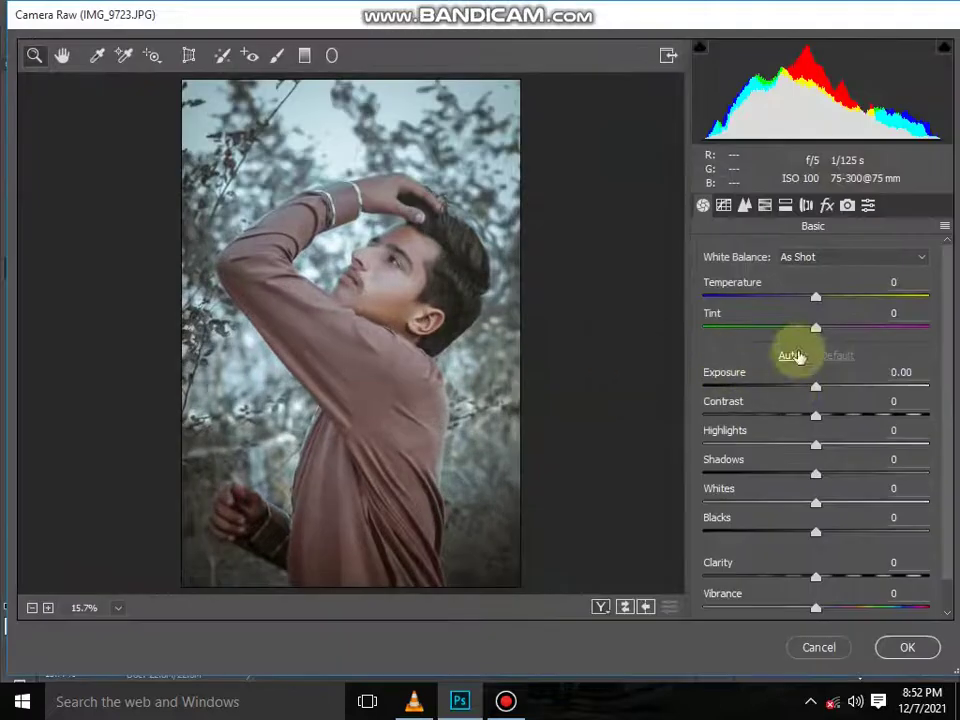
drag(819, 298, 824, 298)
click(908, 647)
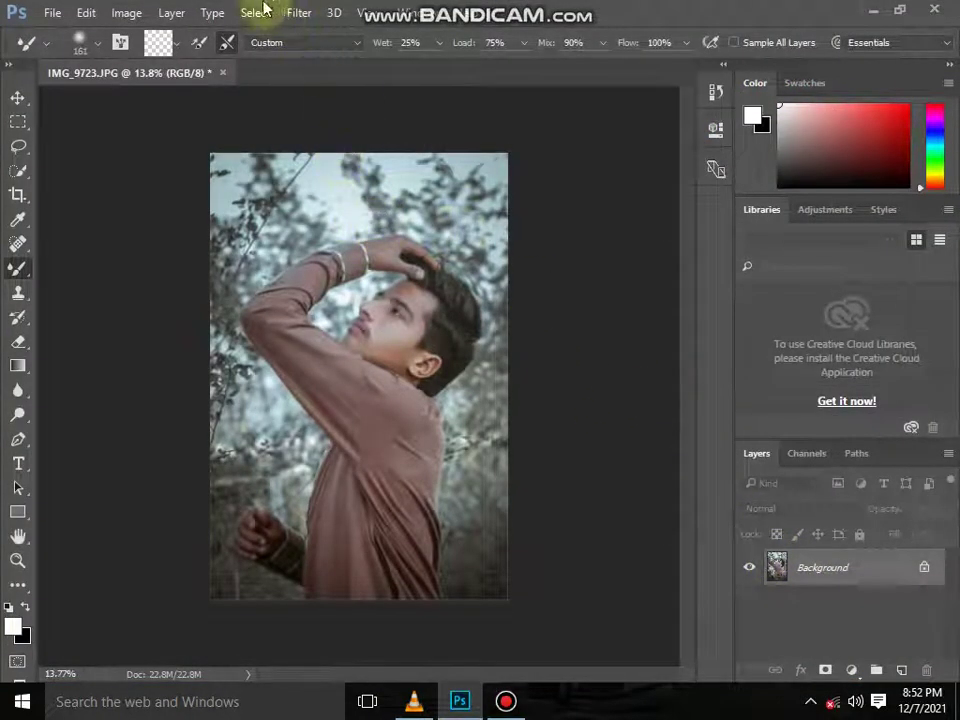
click(54, 14)
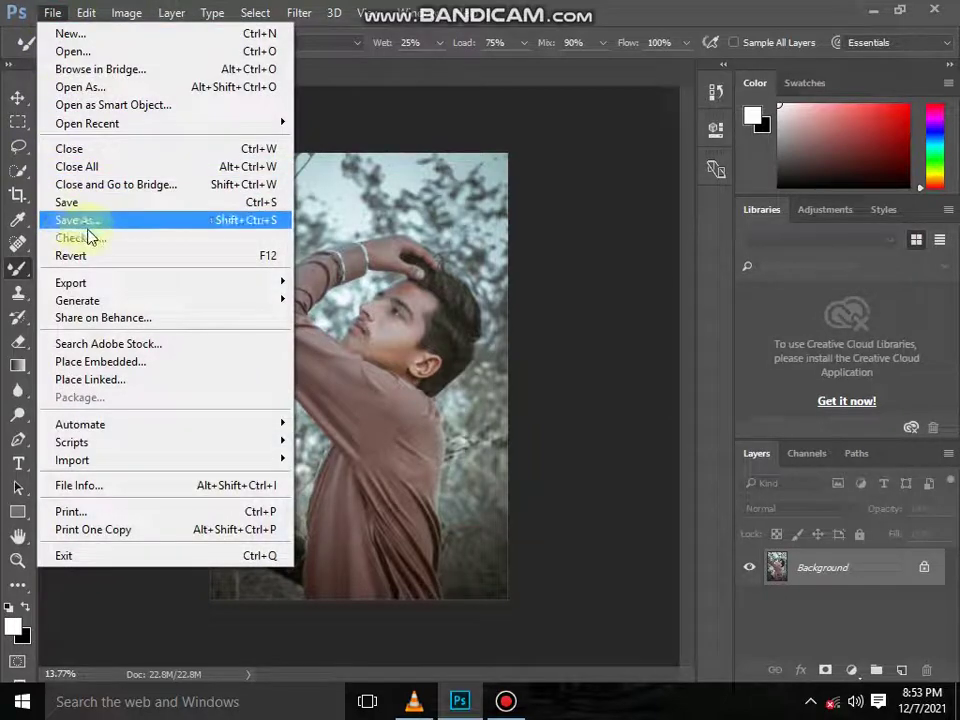
Step: Save the portrait as JPEG IMG_9723 on WinToHDD (D:), accepting the default JPEG options
click(92, 228)
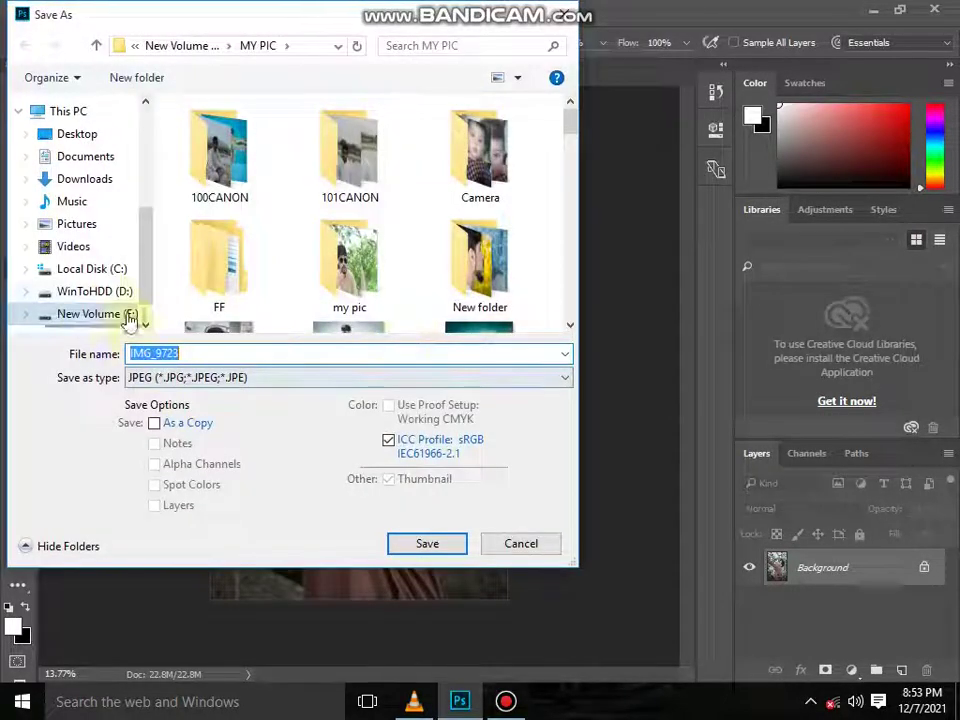
click(110, 298)
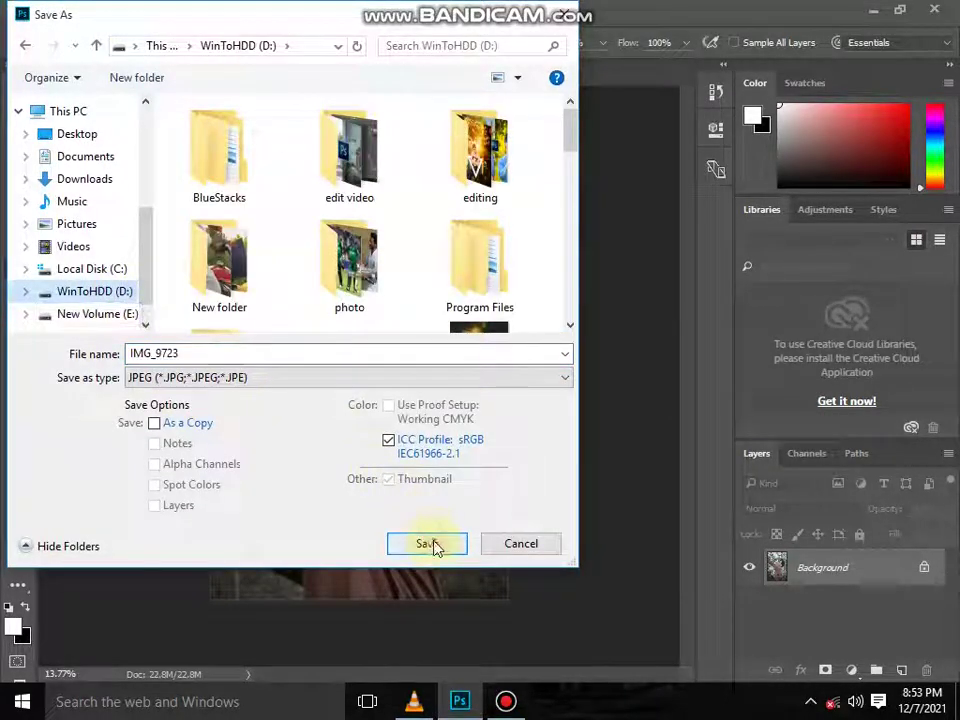
click(435, 545)
click(589, 172)
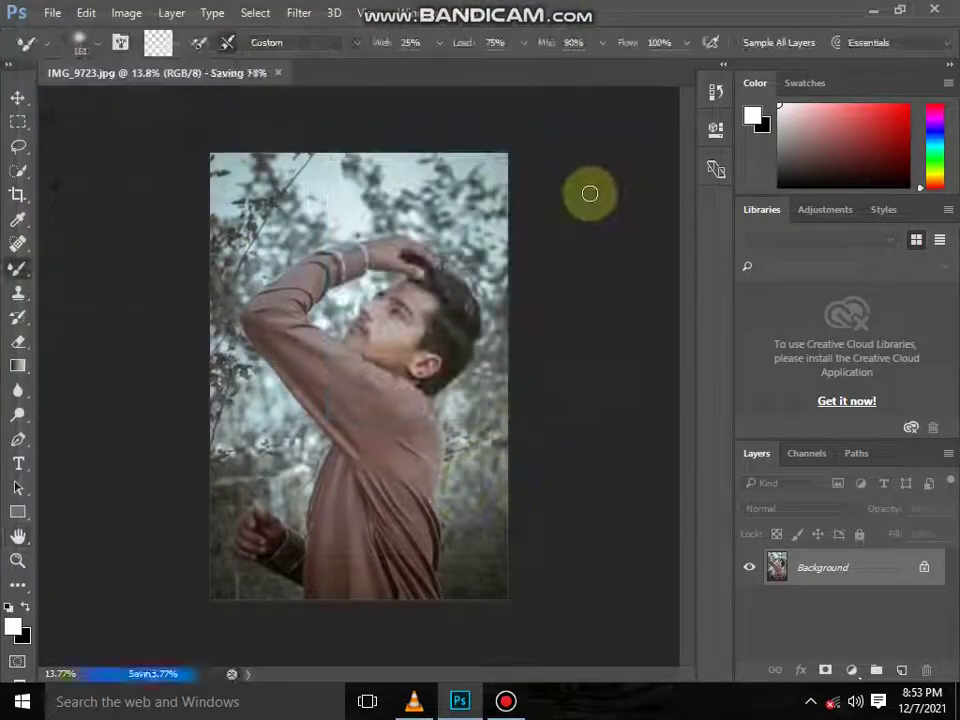